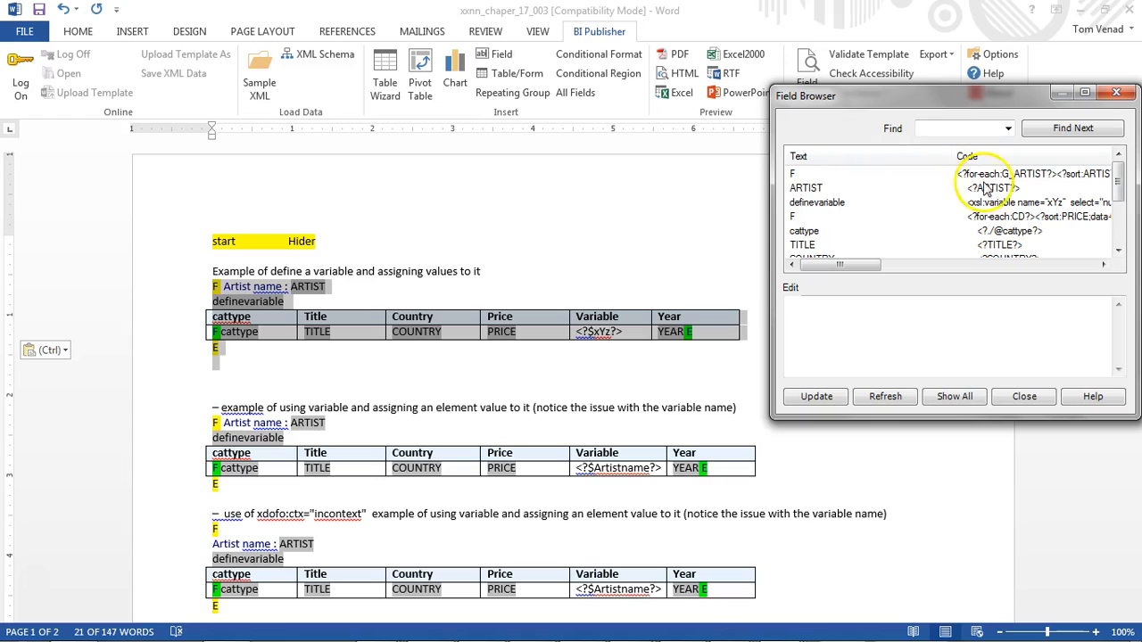
Load navigation_adv_xml as the template's sample XML data, closing the Field Browser beforehand
{"action": "left_click", "coordinate": [1009, 400]}
{"action": "left_click", "coordinate": [260, 71]}
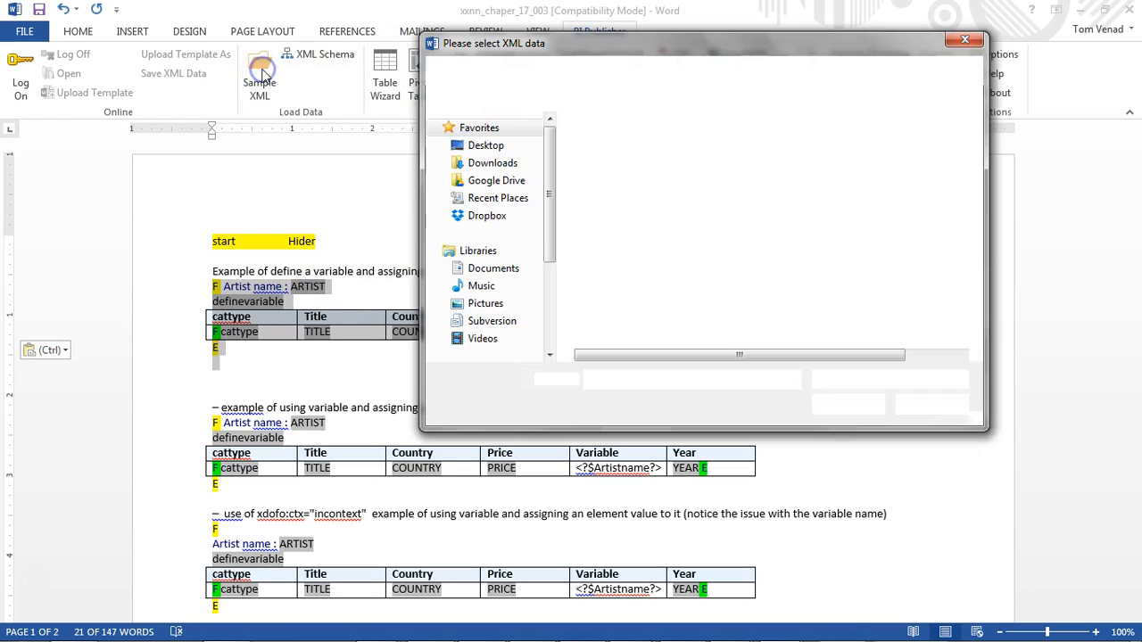
{"action": "left_click", "coordinate": [658, 182]}
{"action": "left_click", "coordinate": [841, 406]}
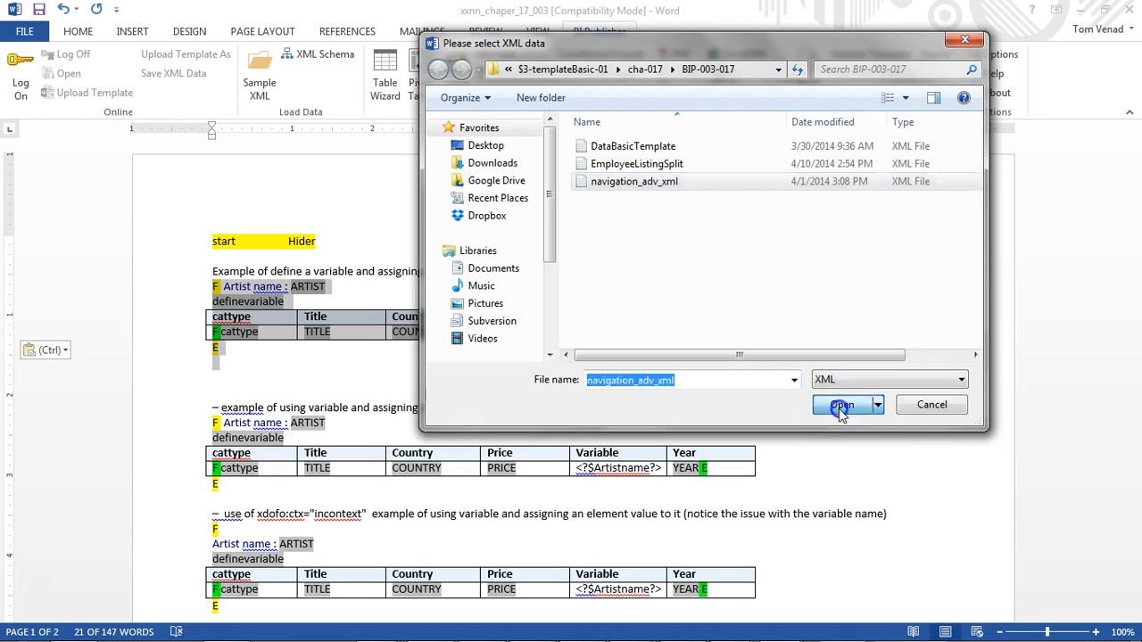
{"action": "left_click", "coordinate": [600, 386]}
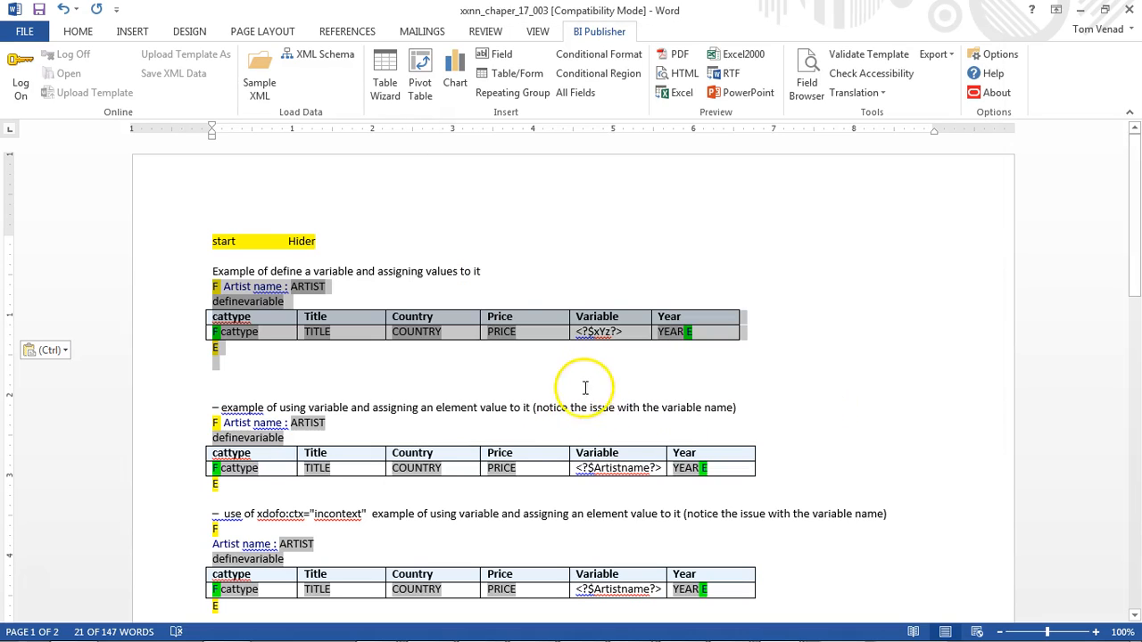
Examine the code of the definevariable field in the first example in an enlarged Field Browser, and close it
{"action": "left_click", "coordinate": [807, 92]}
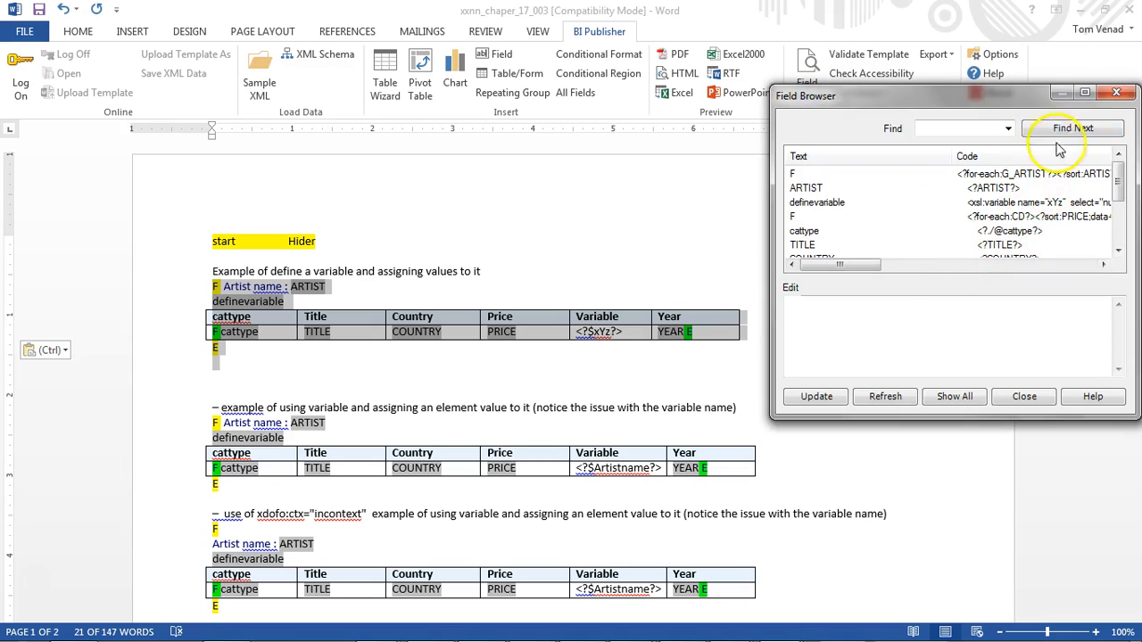
{"action": "left_click", "coordinate": [1085, 92]}
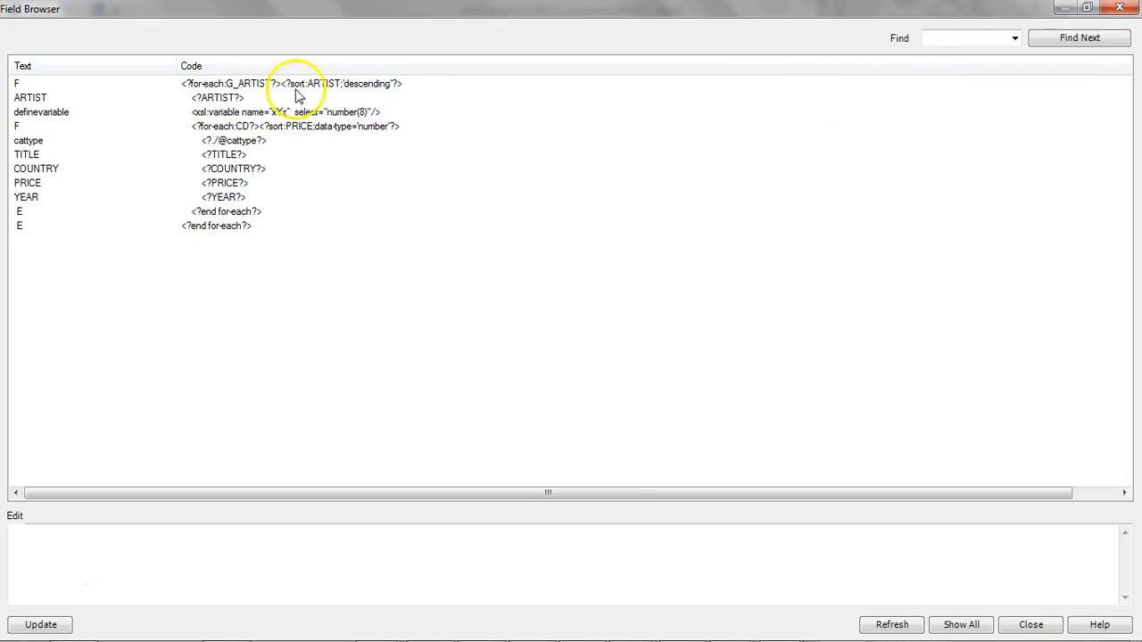
{"action": "left_click", "coordinate": [335, 117]}
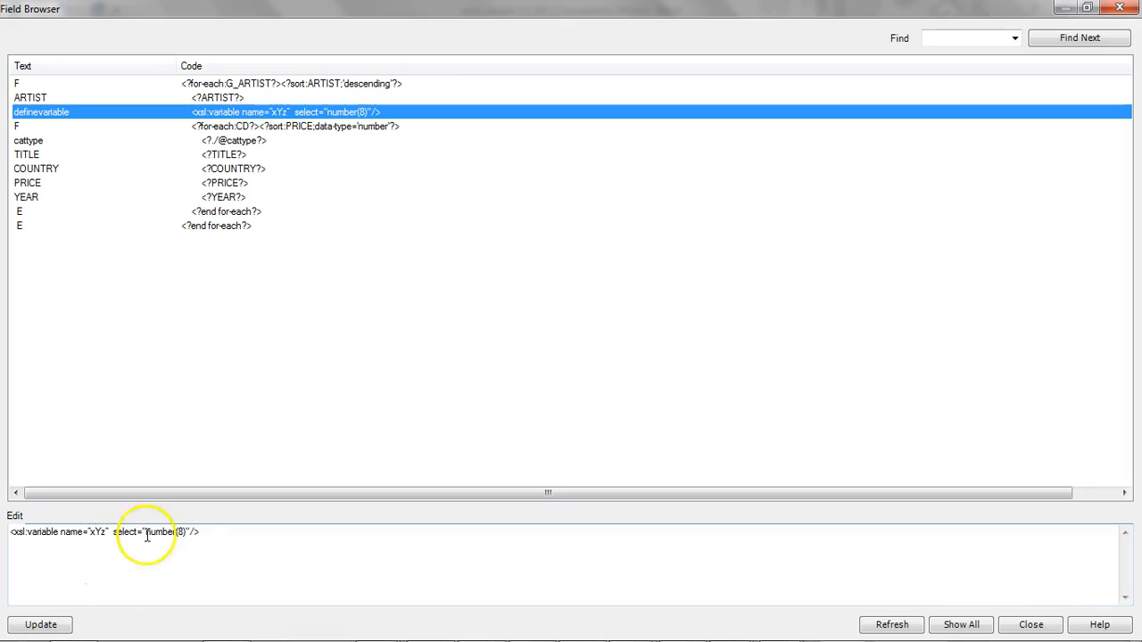
{"action": "left_click", "coordinate": [1035, 571]}
{"action": "left_click", "coordinate": [1044, 630]}
Replace the example below the end Hider line with a copy of the first example, "Example of define a variable and assigning values to it"
{"action": "left_click_drag", "start_coordinate": [216, 270], "coordinate": [242, 346]}
{"action": "scroll", "coordinate": [296, 373], "scroll_direction": "down", "scroll_amount": 1}
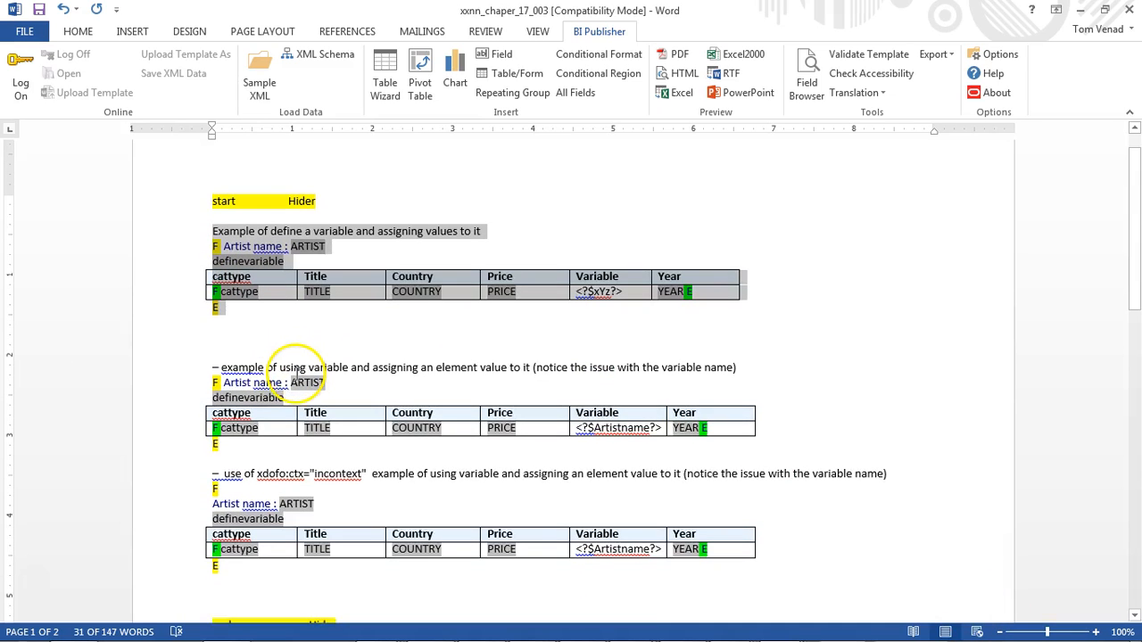
{"action": "scroll", "coordinate": [301, 401], "scroll_direction": "down", "scroll_amount": 7}
{"action": "left_click_drag", "start_coordinate": [204, 389], "coordinate": [288, 518]}
{"action": "scroll", "coordinate": [286, 513], "scroll_direction": "down", "scroll_amount": 4}
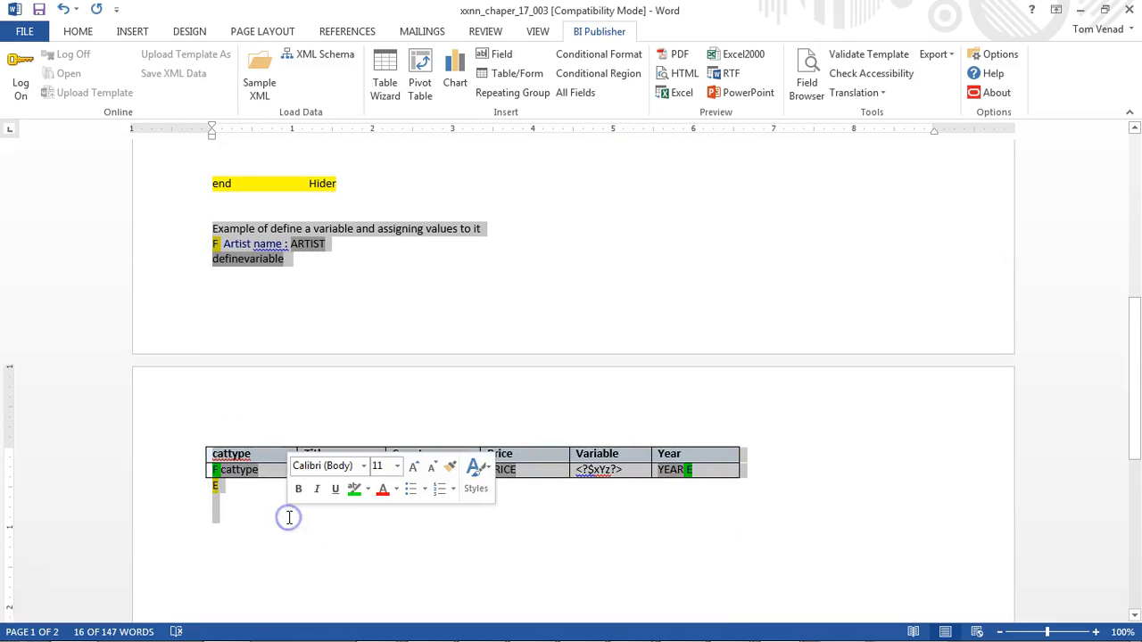
{"action": "key", "text": "ctrl+x"}
{"action": "key", "text": "ctrl+v"}
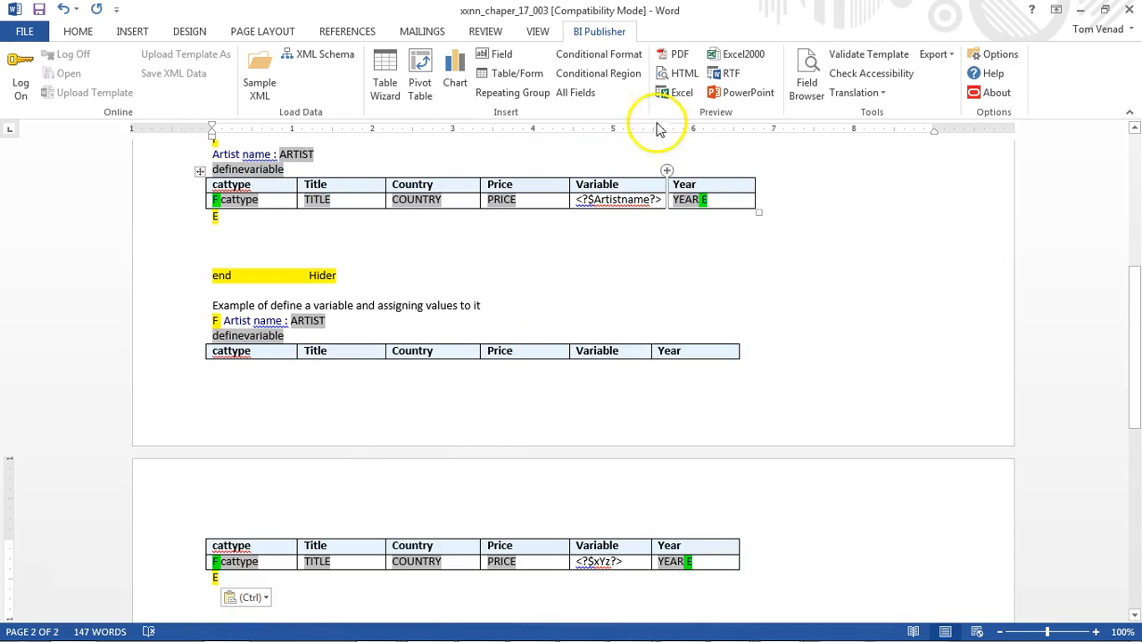
Delete everything from the start Hider line through the end Hider line, keeping only the define-a-variable example below it
{"action": "left_click", "coordinate": [664, 55]}
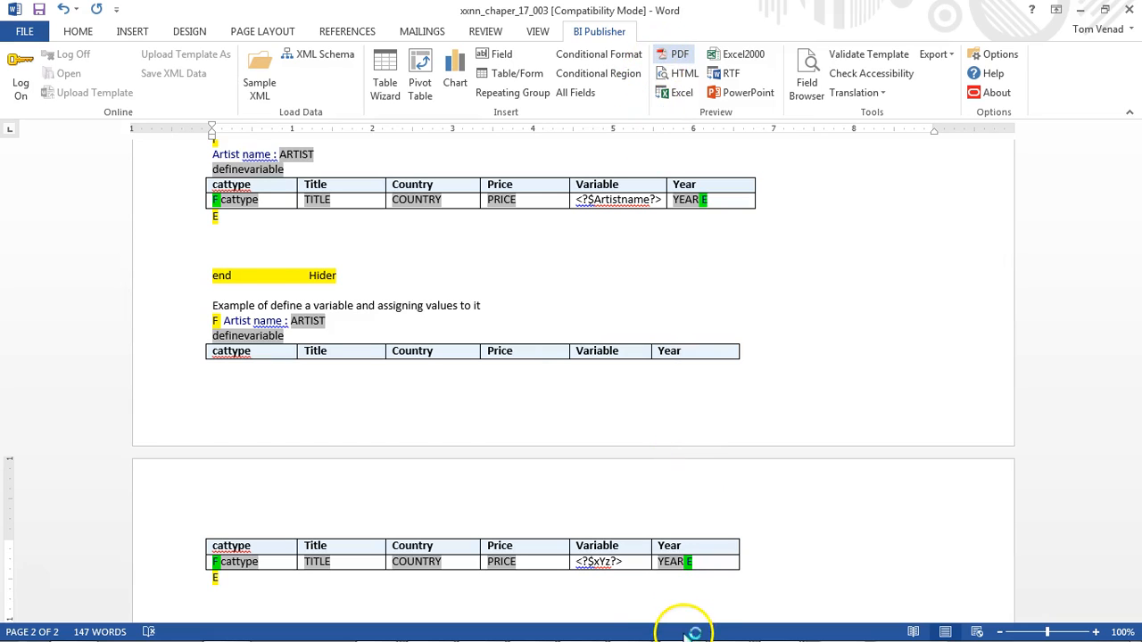
{"action": "left_click", "coordinate": [516, 530]}
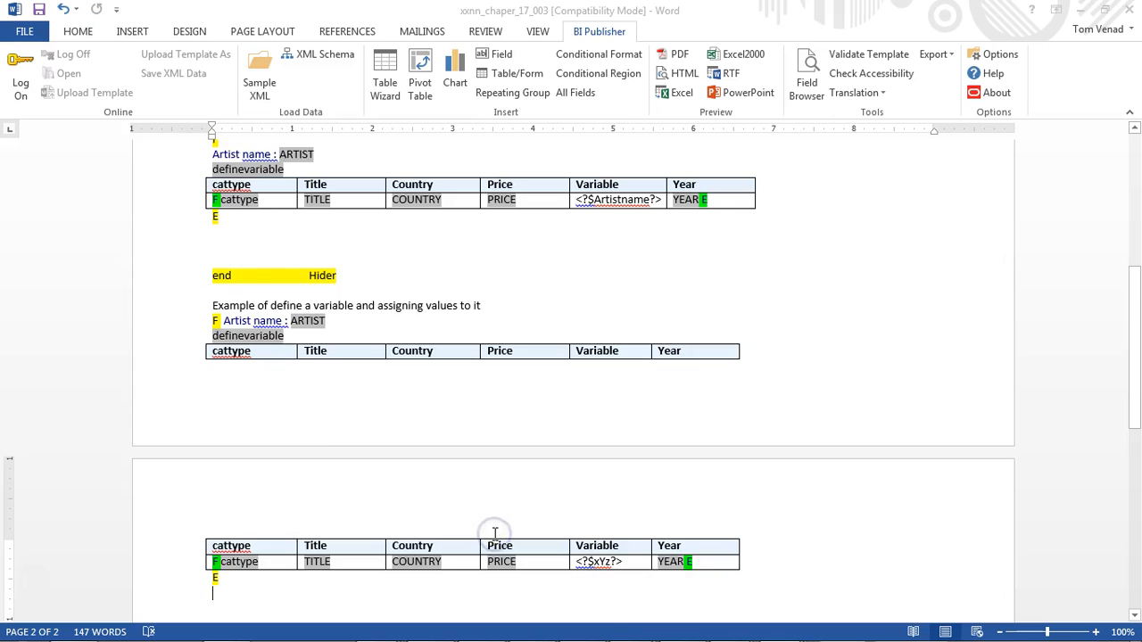
{"action": "scroll", "coordinate": [303, 437], "scroll_direction": "up", "scroll_amount": 4}
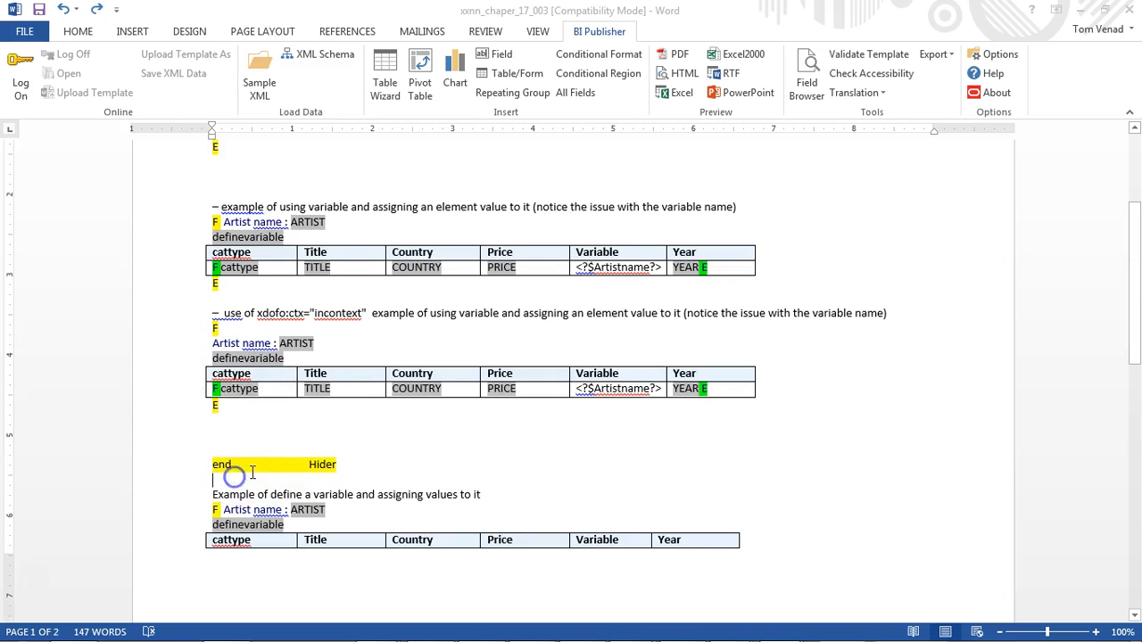
{"action": "scroll", "coordinate": [252, 473], "scroll_direction": "up", "scroll_amount": 4}
{"action": "key", "text": "ctrl+a"}
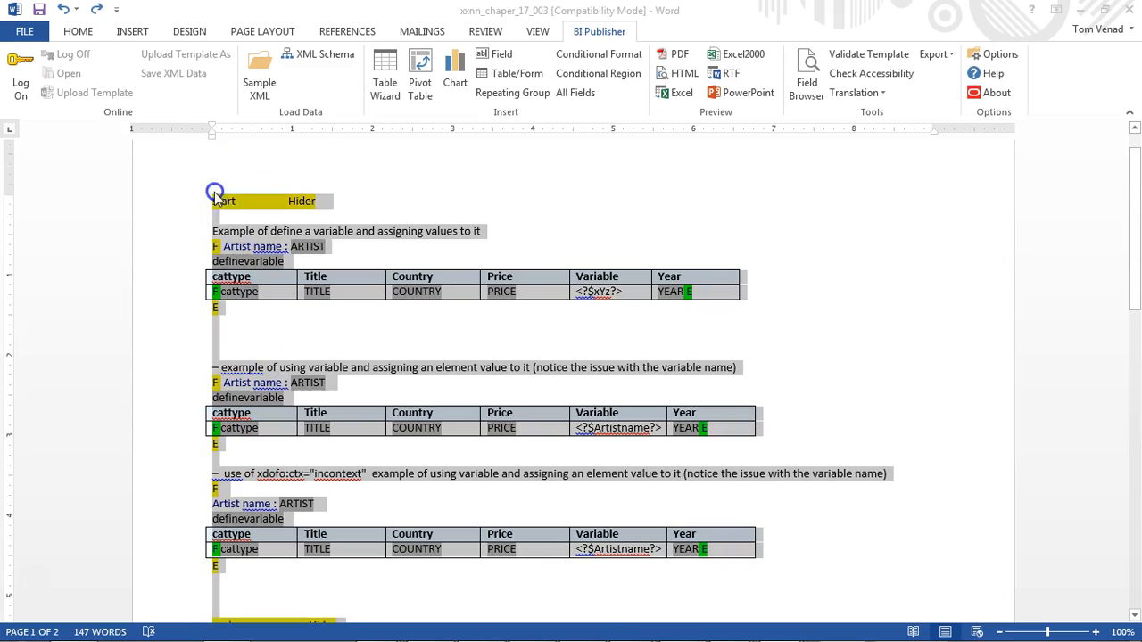
{"action": "key", "text": "Delete"}
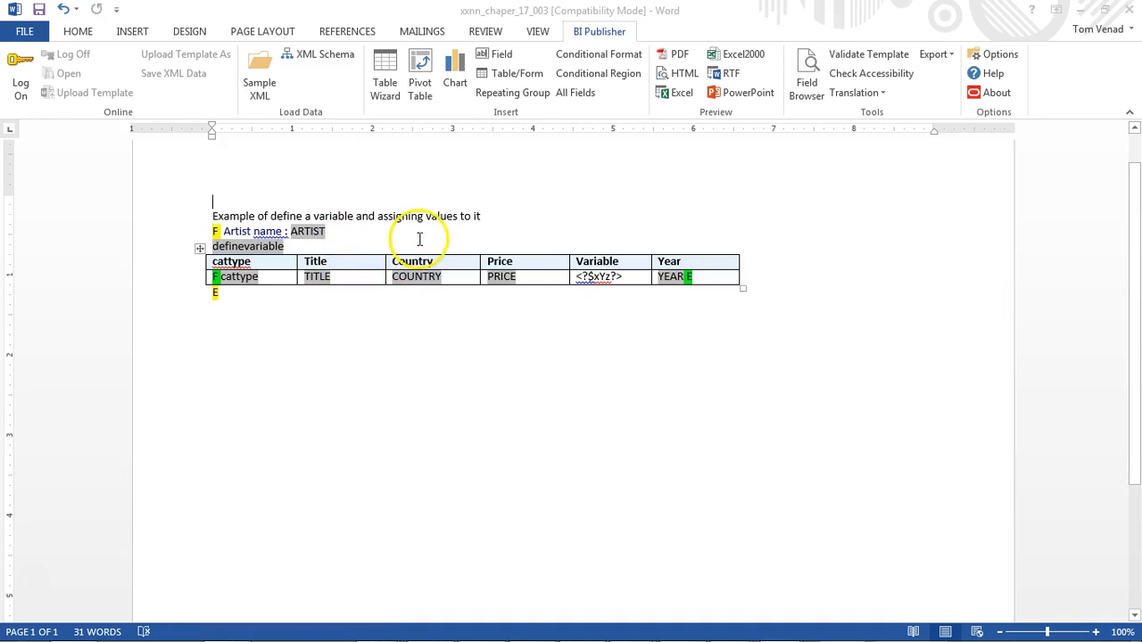
Preview the define-a-variable example as a PDF, check its Variable column, and close the preview
{"action": "left_click", "coordinate": [683, 59]}
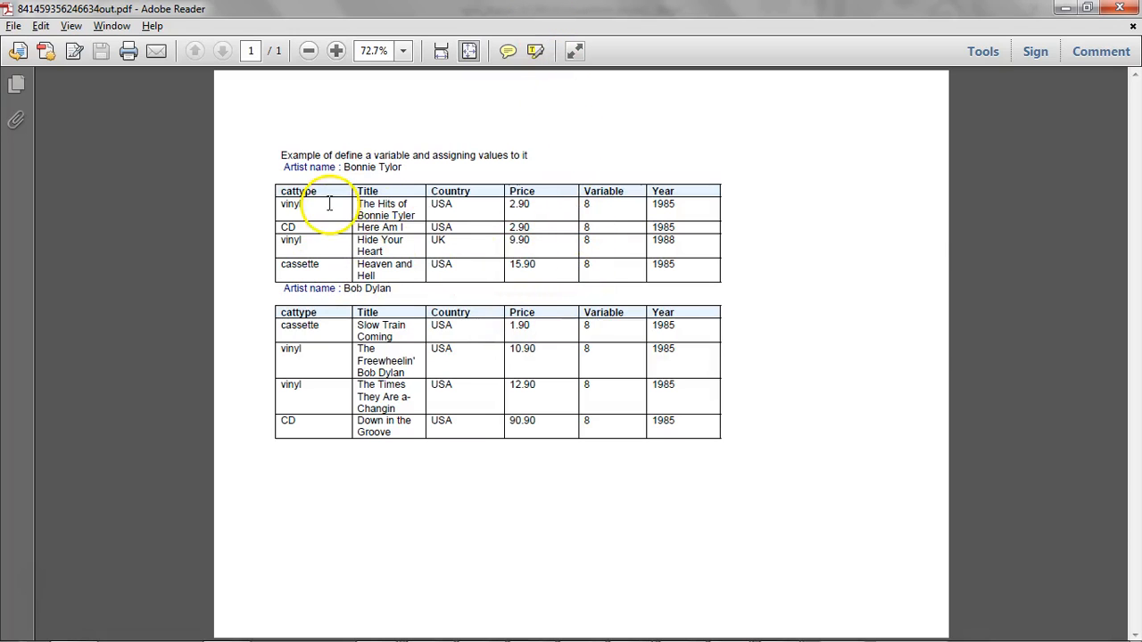
{"action": "double_click", "coordinate": [586, 204]}
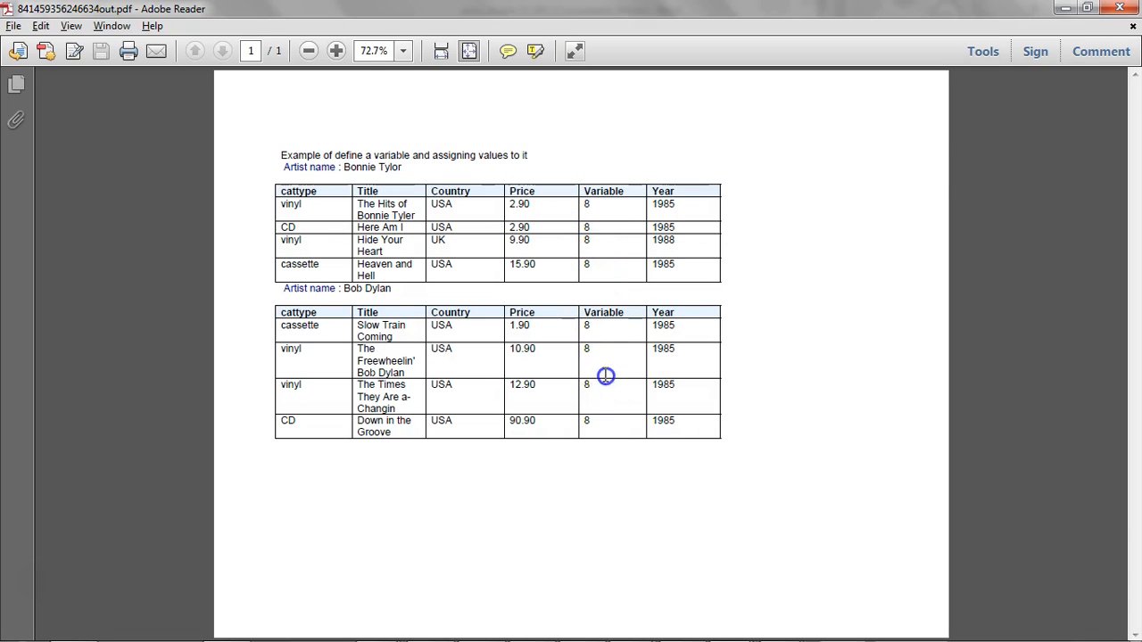
{"action": "left_click", "coordinate": [1121, 8]}
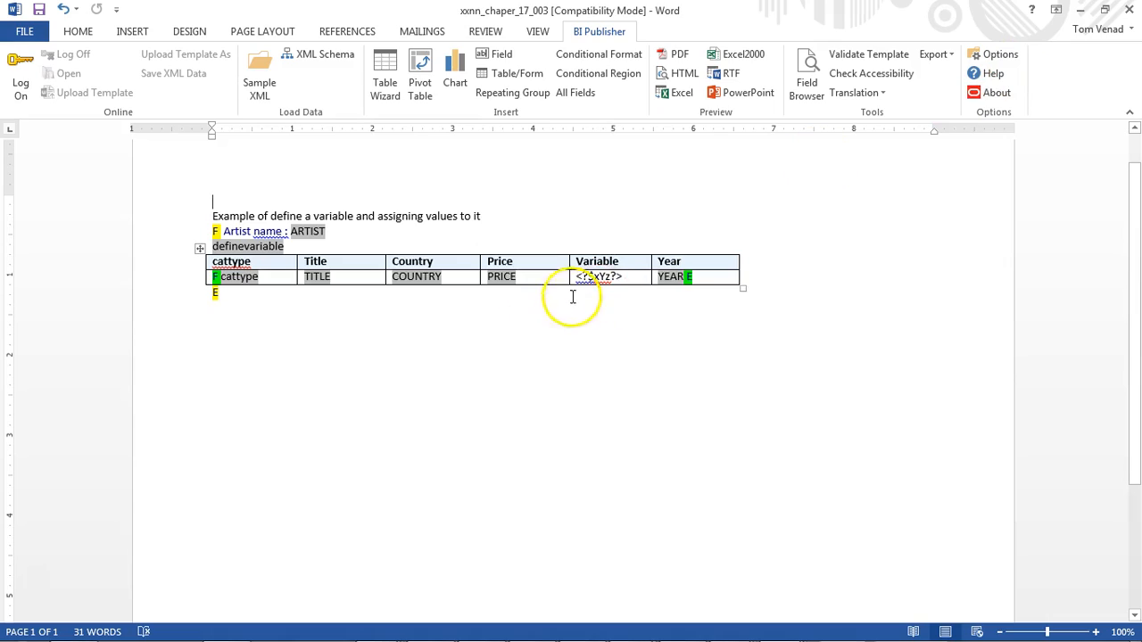
Undo the deletion of the block between the start Hider and end Hider lines
{"action": "left_click", "coordinate": [612, 290]}
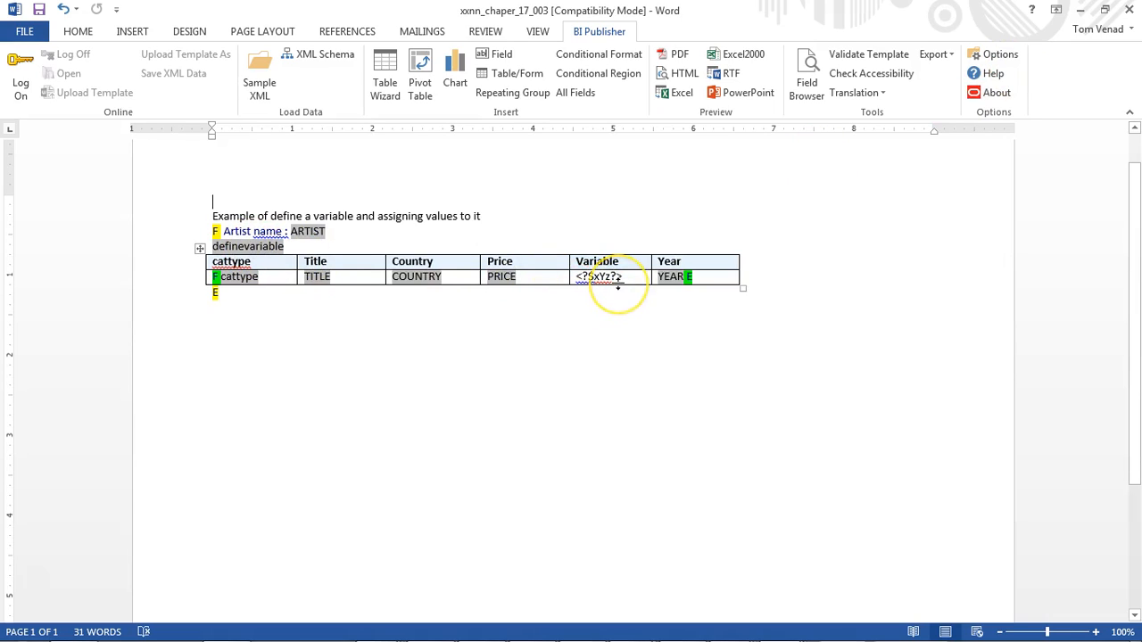
{"action": "key", "text": "ctrl+z"}
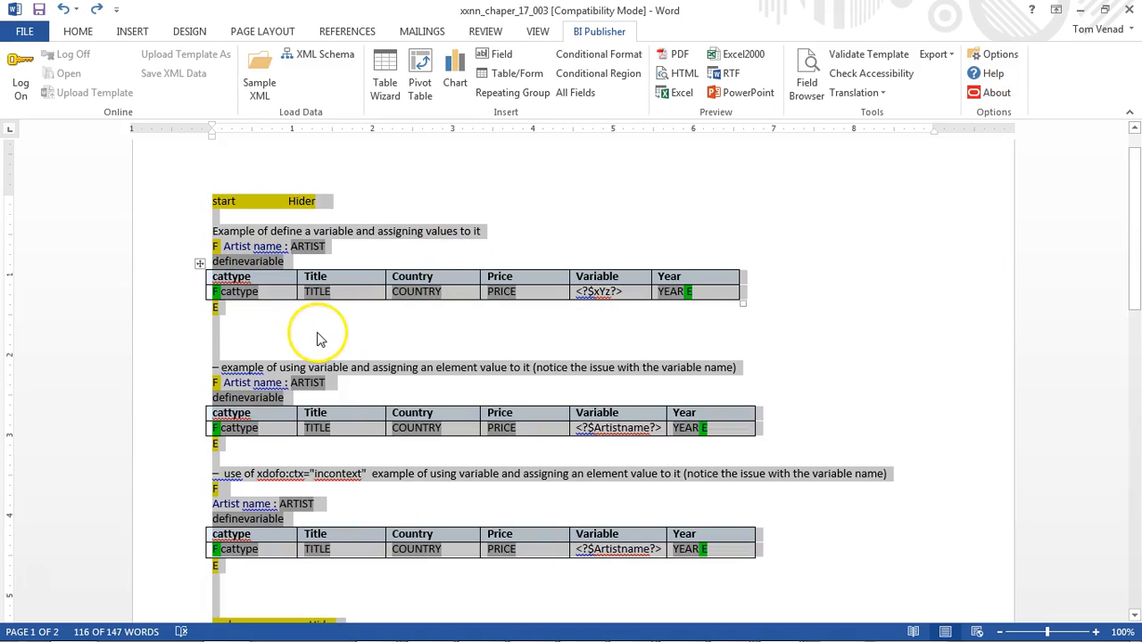
{"action": "left_click", "coordinate": [220, 362]}
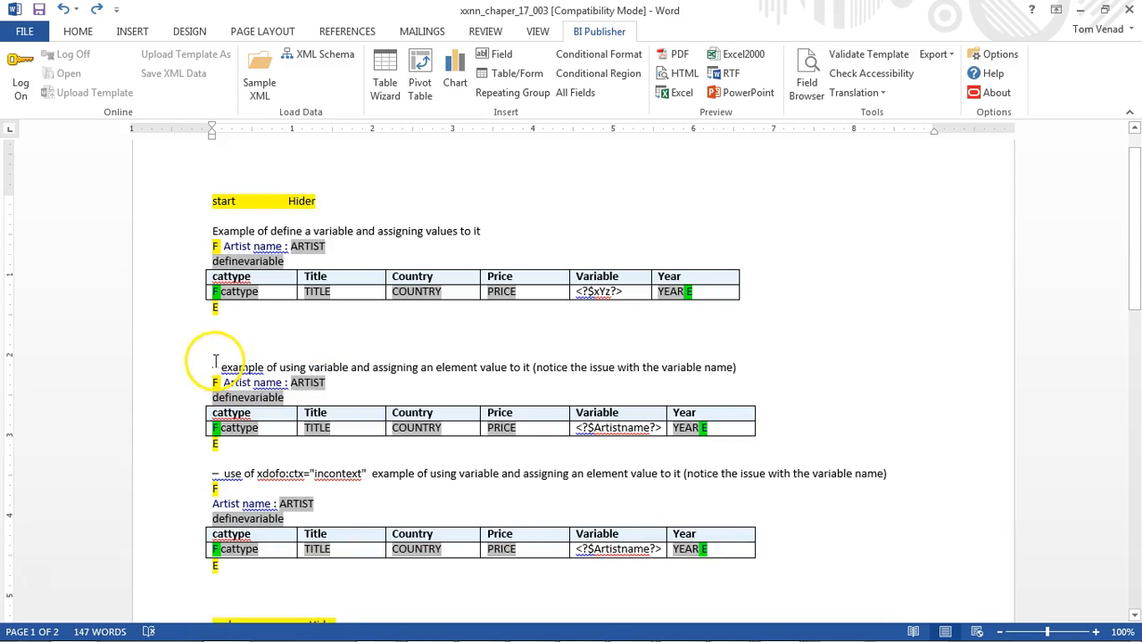
Replace the example below the end Hider line with a copy of the second example, which assigns an element value to a variable
{"action": "left_click_drag", "start_coordinate": [215, 360], "coordinate": [242, 446]}
{"action": "scroll", "coordinate": [301, 438], "scroll_direction": "down", "scroll_amount": 5}
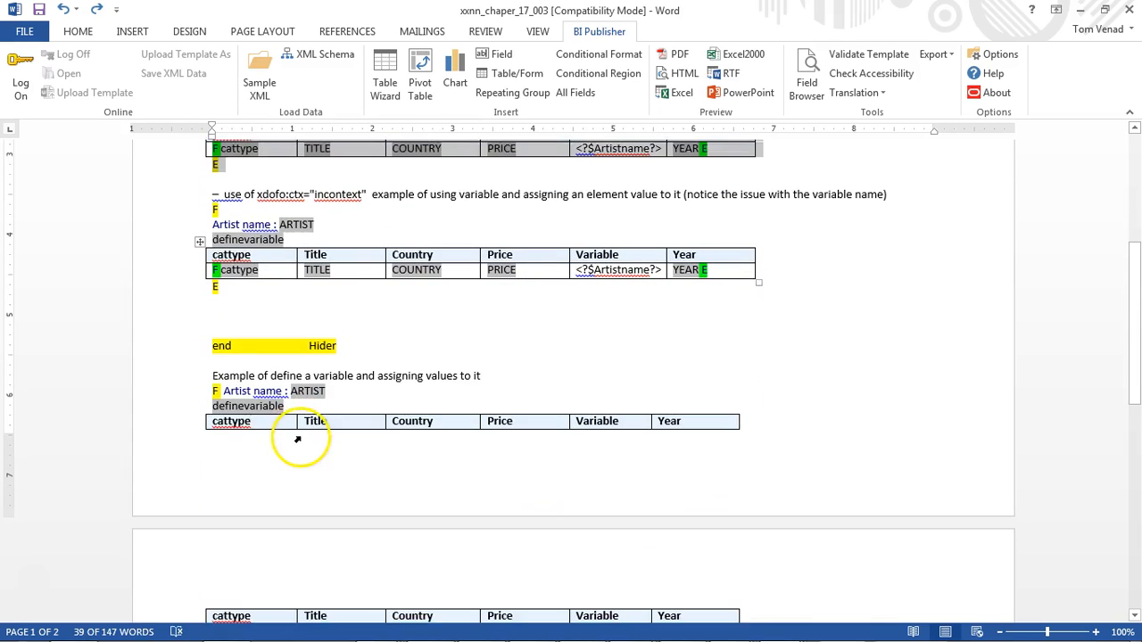
{"action": "left_click", "coordinate": [212, 382]}
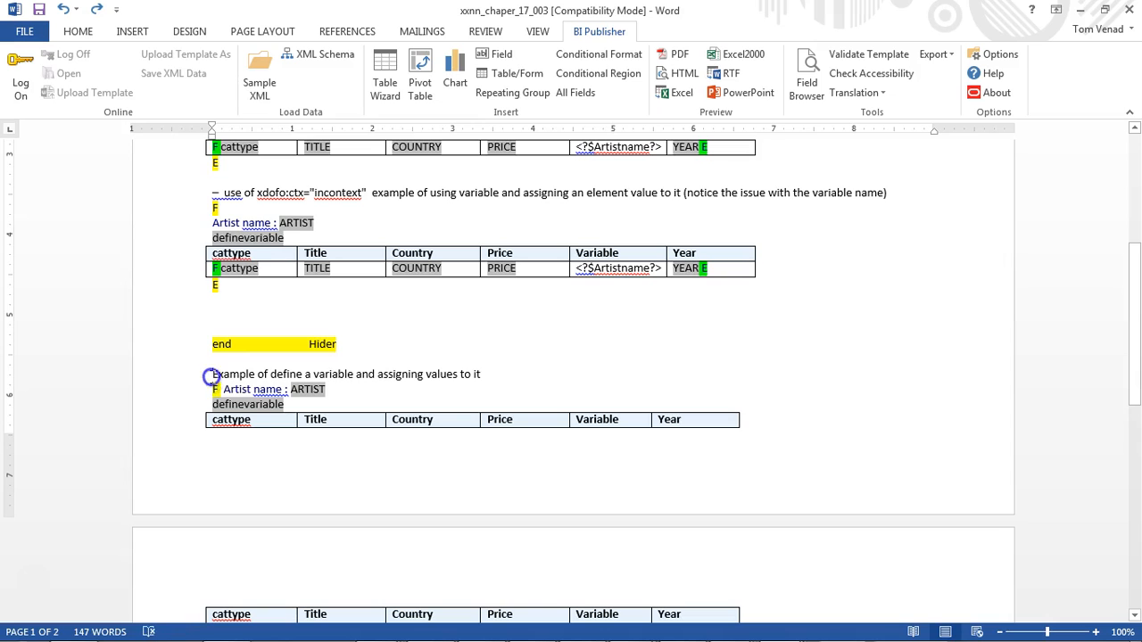
{"action": "left_click_drag", "start_coordinate": [211, 377], "coordinate": [282, 472]}
{"action": "scroll", "coordinate": [314, 502], "scroll_direction": "down", "scroll_amount": 5}
{"action": "left_click", "coordinate": [311, 502], "text": "shift"}
{"action": "key", "text": "ctrl+x"}
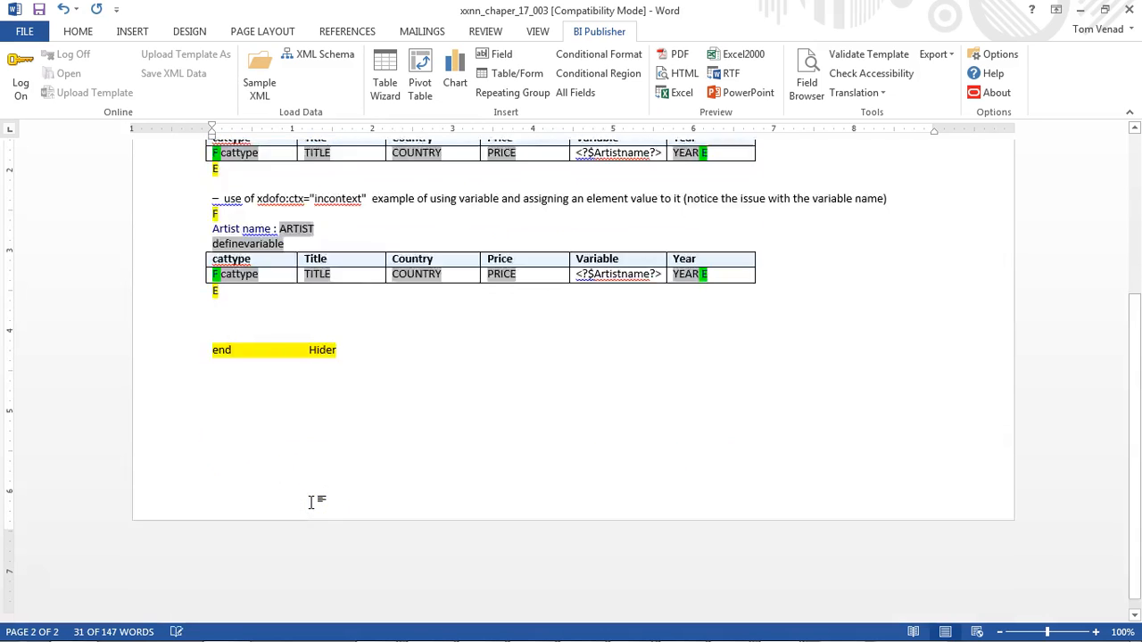
{"action": "key", "text": "ctrl+v"}
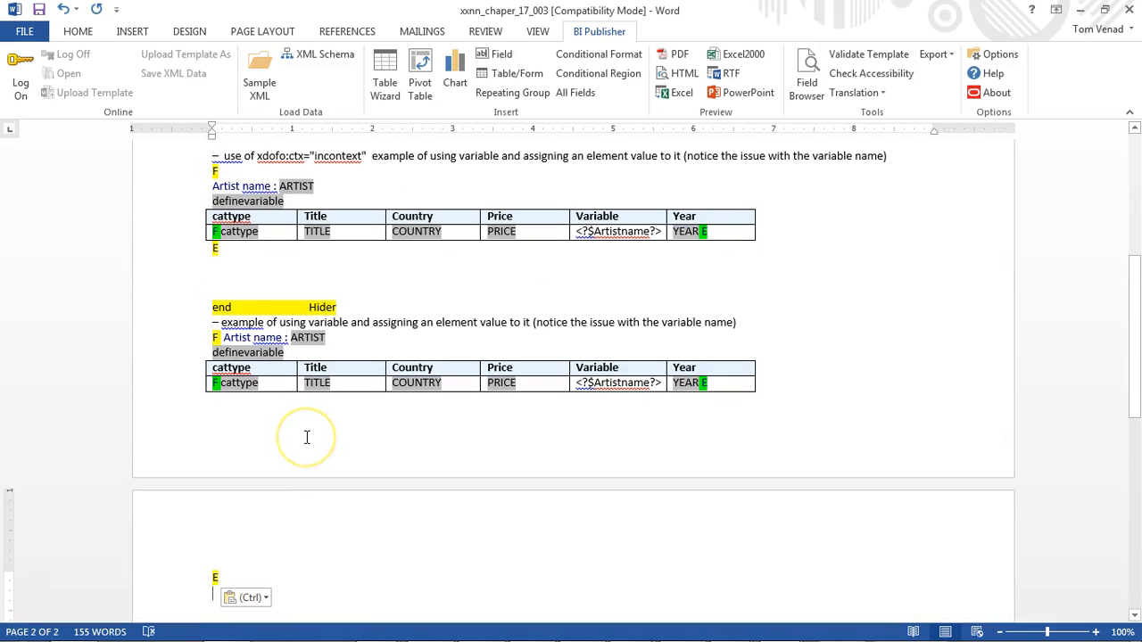
Examine the definevariable field's code in the element-value example below the end Hider line, and close the Field Browser
{"action": "left_click", "coordinate": [252, 354]}
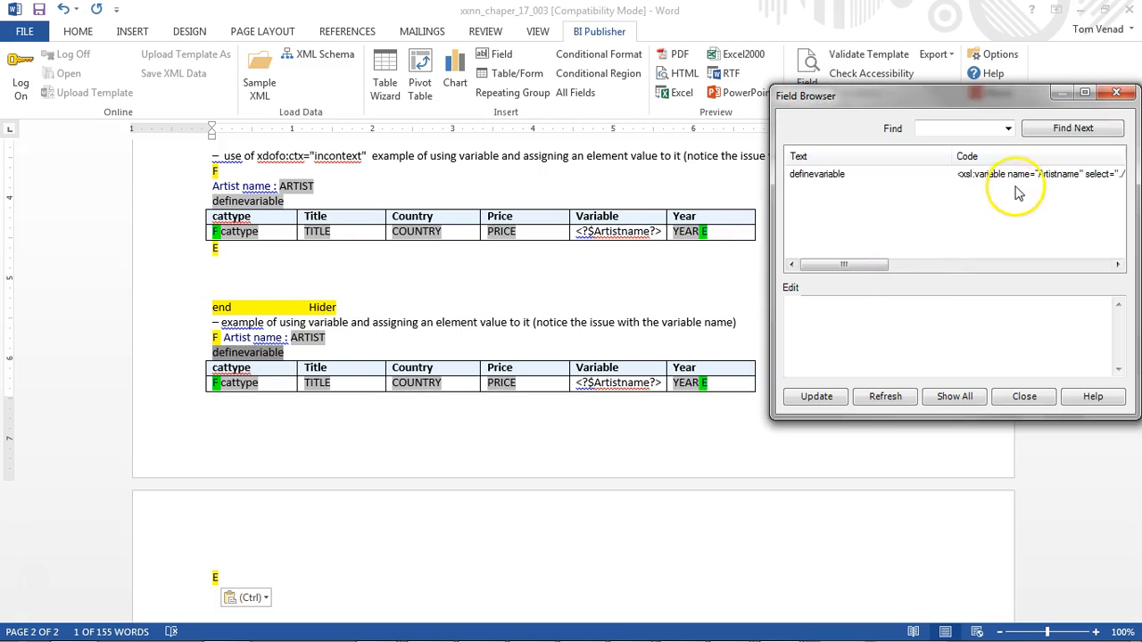
{"action": "left_click", "coordinate": [1010, 179]}
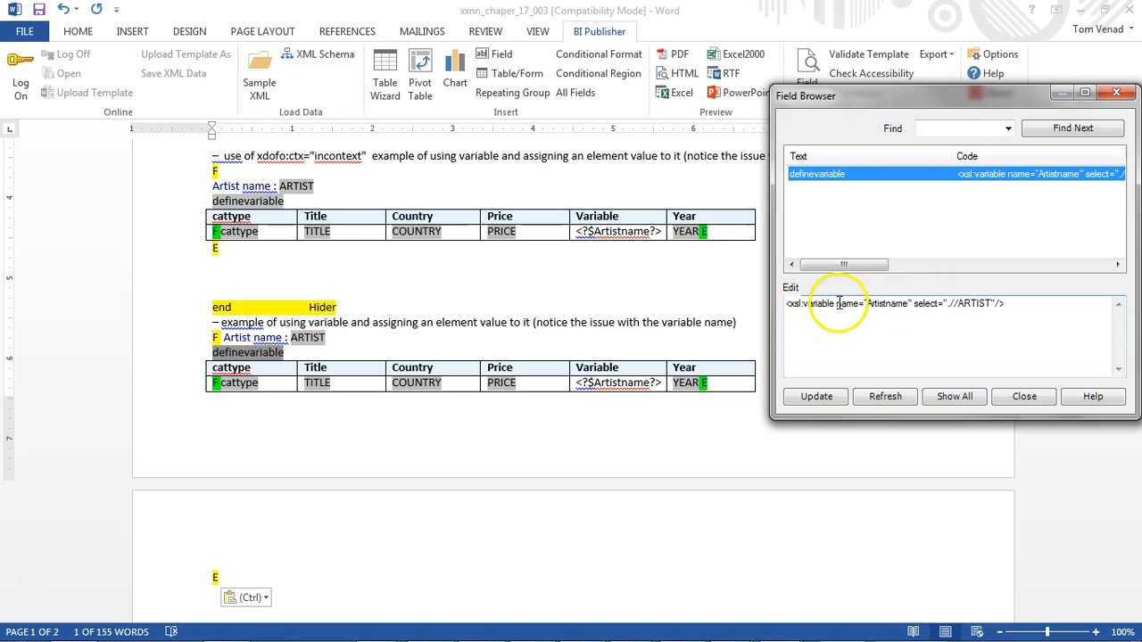
{"action": "left_click", "coordinate": [875, 304]}
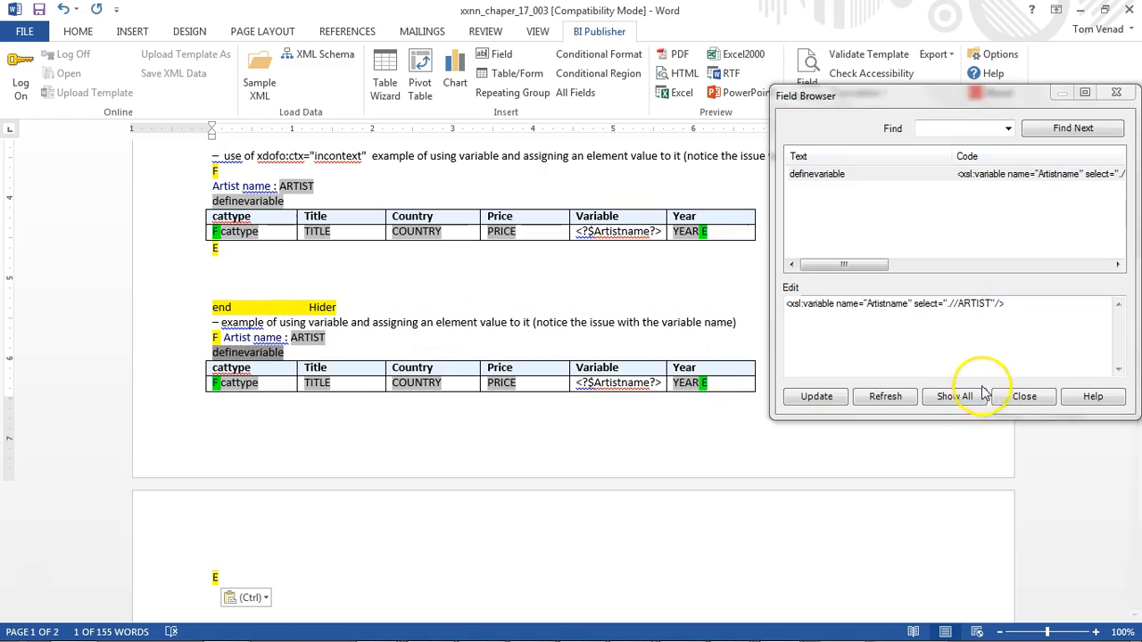
{"action": "left_click", "coordinate": [1024, 397]}
Delete the whole block from start Hider to end Hider and preview the remaining element-value example as a PDF
{"action": "scroll", "coordinate": [268, 397], "scroll_direction": "up", "scroll_amount": 2}
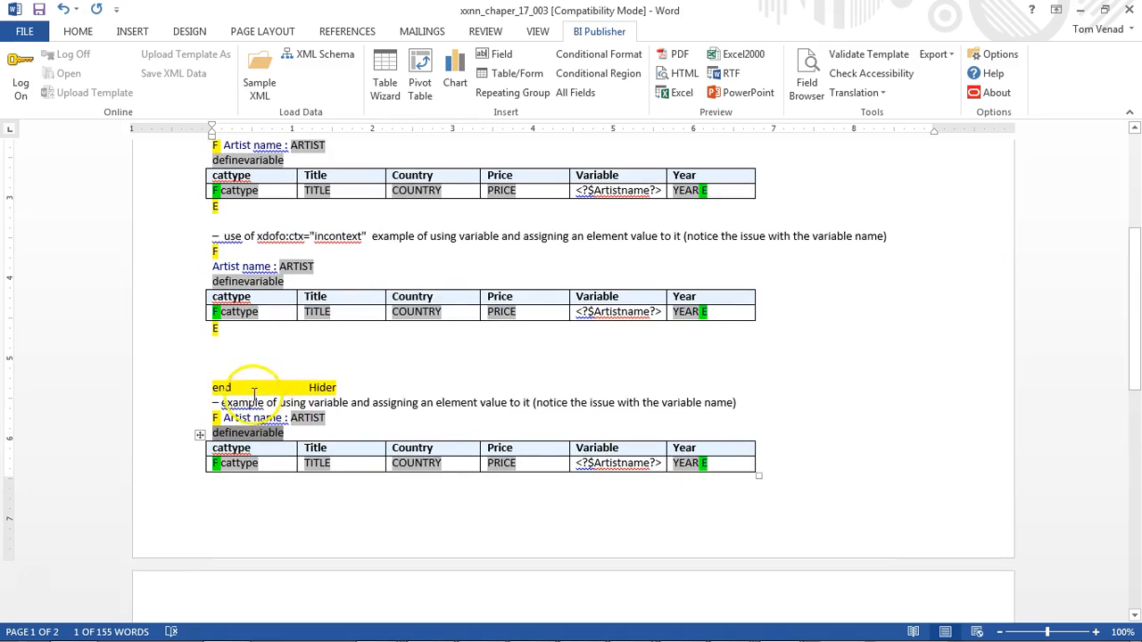
{"action": "left_click", "coordinate": [375, 386]}
{"action": "scroll", "coordinate": [186, 346], "scroll_direction": "up", "scroll_amount": 5}
{"action": "scroll", "coordinate": [187, 346], "scroll_direction": "up", "scroll_amount": 2}
{"action": "left_click", "coordinate": [198, 247], "text": "shift"}
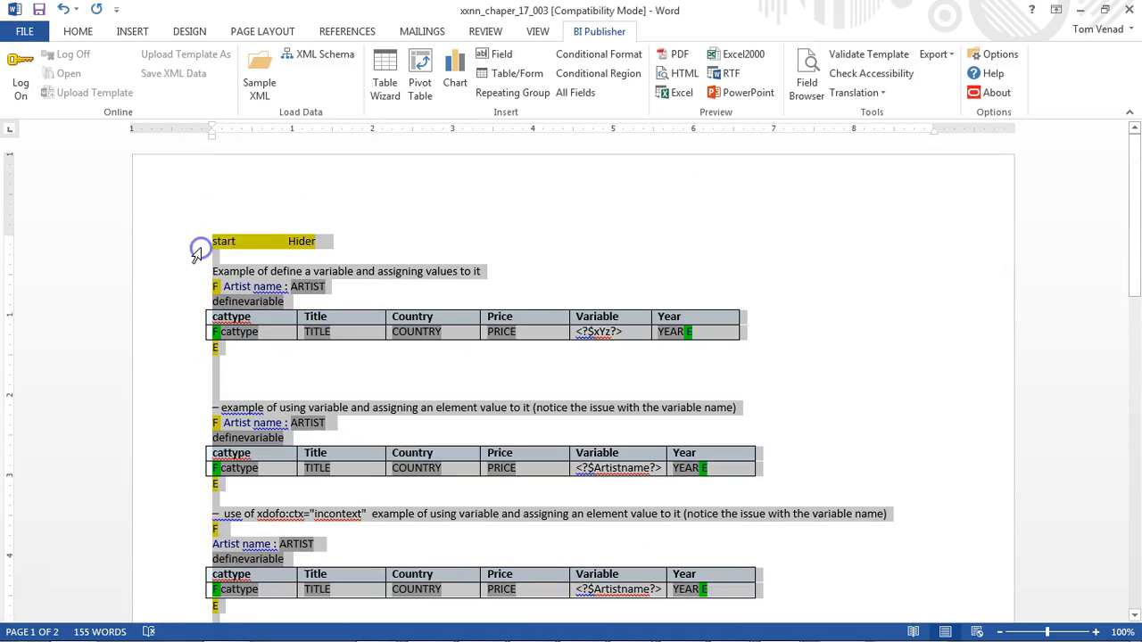
{"action": "key", "text": "Delete"}
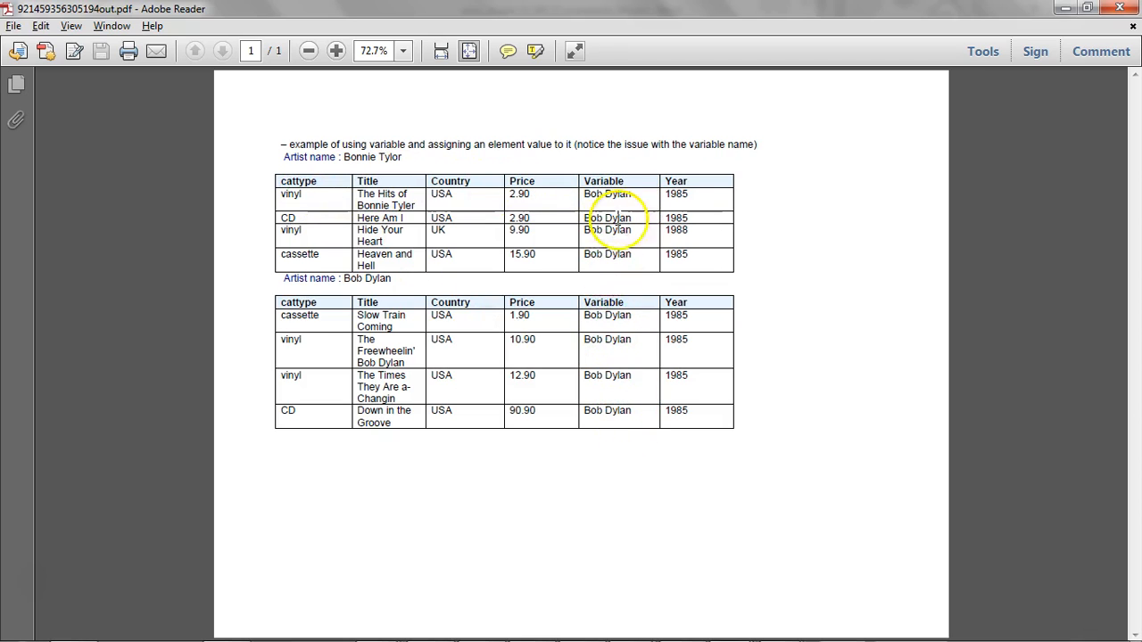
Close the PDF preview of the element-value example and undo the block deletion
{"action": "left_click", "coordinate": [1126, 9]}
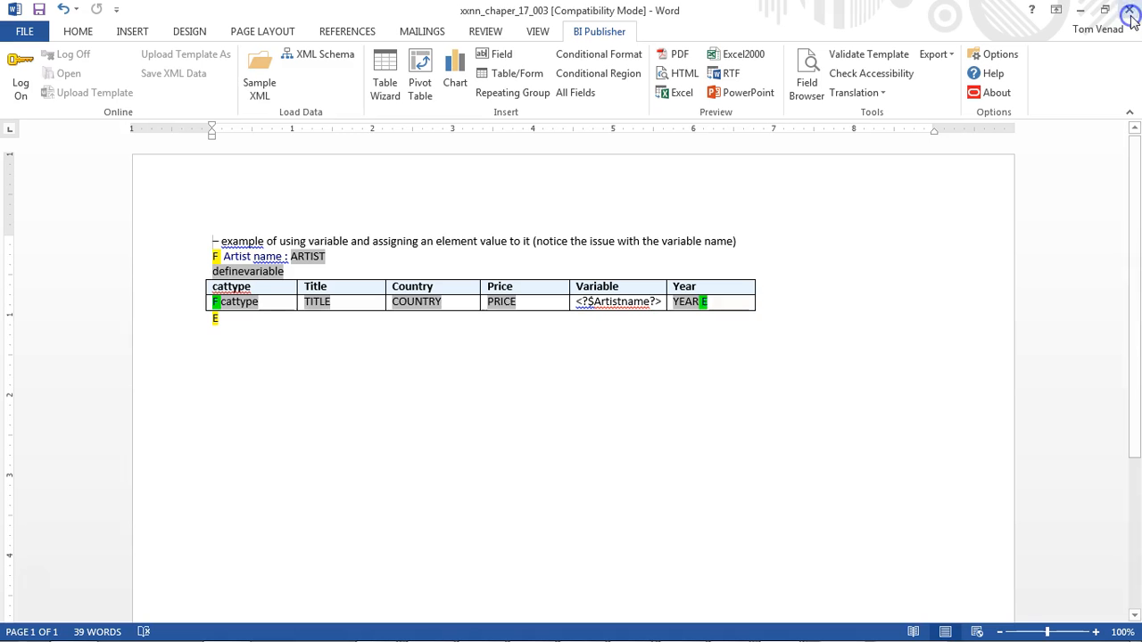
{"action": "key", "text": "ctrl+z"}
Open the definevariable field's code in the element-value example below the end Hider line, update the field and close the Field Browser
{"action": "scroll", "coordinate": [668, 497], "scroll_direction": "down", "scroll_amount": 6}
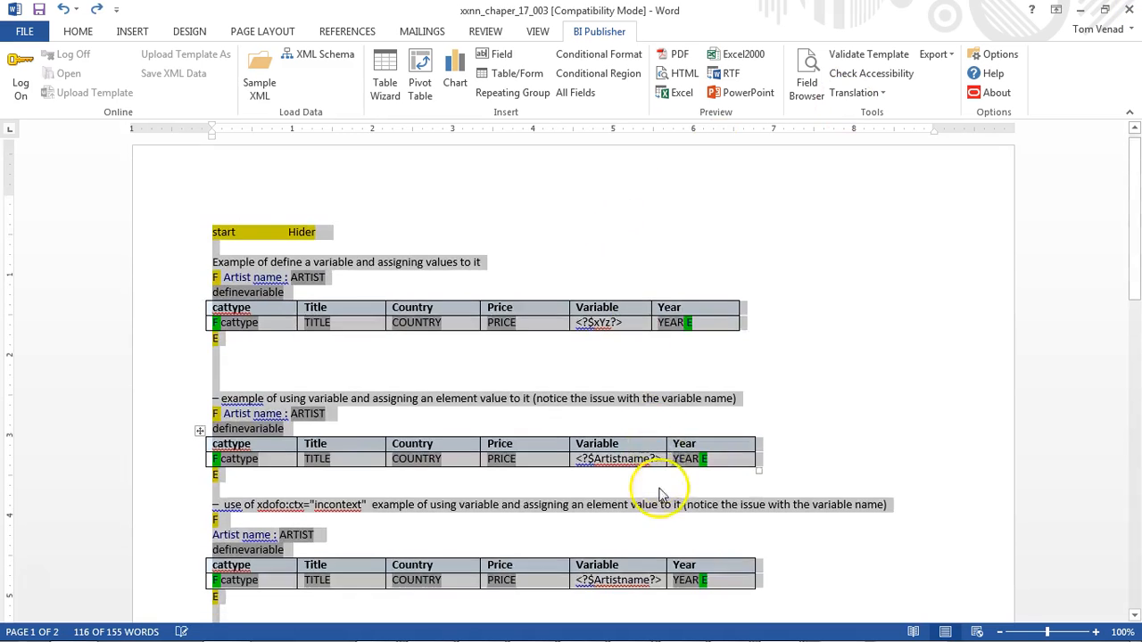
{"action": "double_click", "coordinate": [248, 429]}
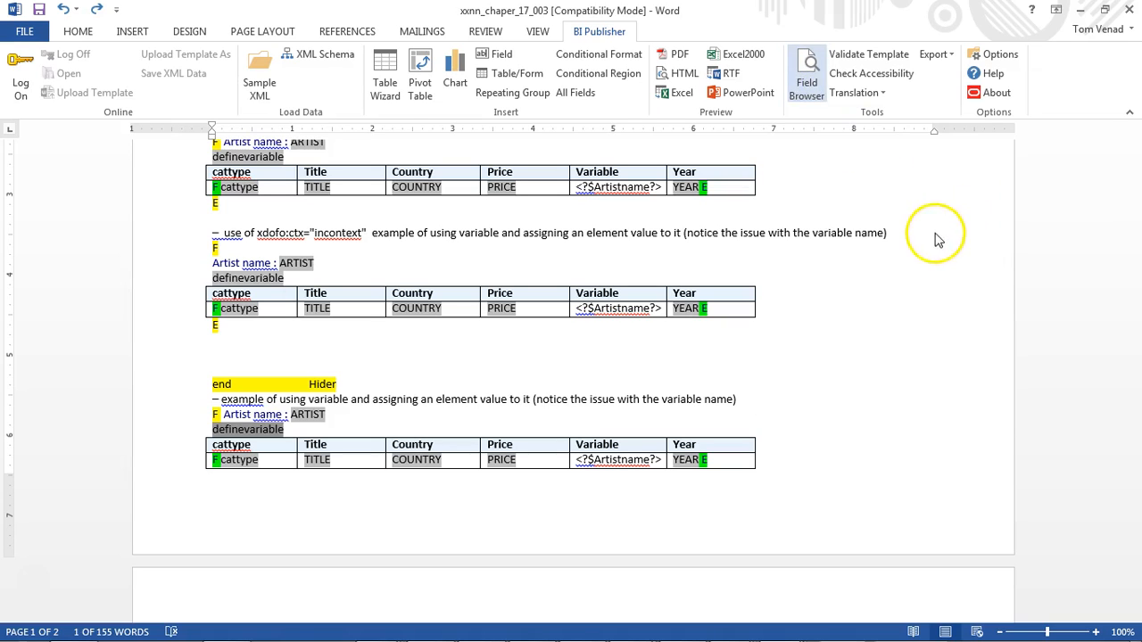
{"action": "left_click", "coordinate": [1012, 177]}
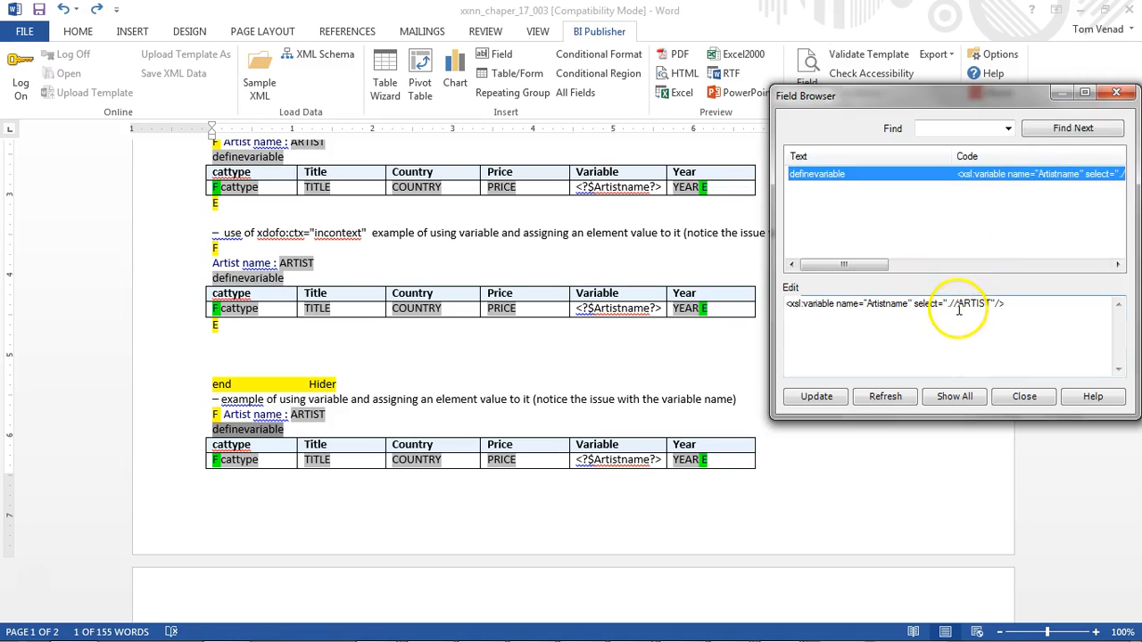
{"action": "left_click", "coordinate": [961, 305]}
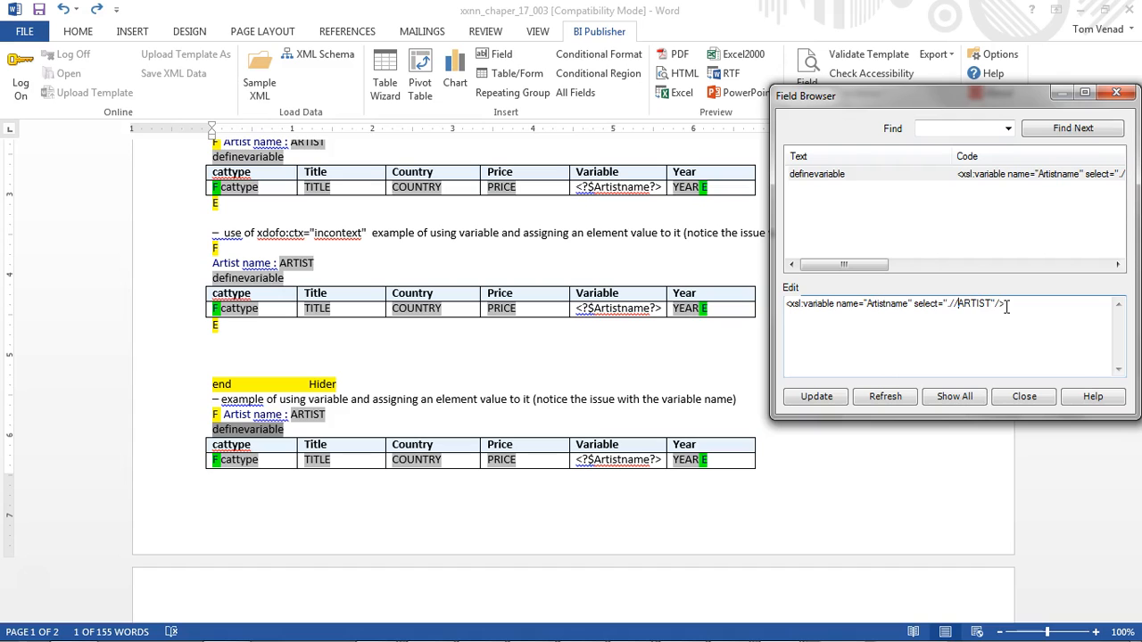
{"action": "left_click", "coordinate": [810, 396]}
{"action": "left_click", "coordinate": [1035, 399]}
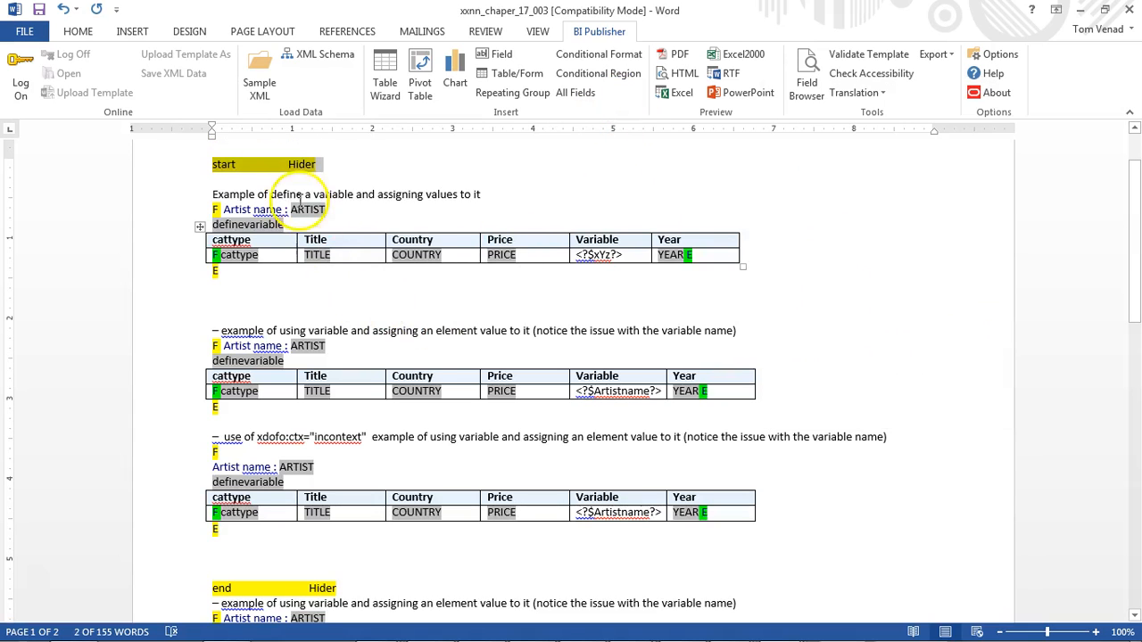
Delete everything from start Hider through end Hider and preview the updated element-value example as a PDF
{"action": "scroll", "coordinate": [313, 232], "scroll_direction": "down", "scroll_amount": 3}
{"action": "left_click", "coordinate": [380, 429], "text": "shift"}
{"action": "key", "text": "Delete"}
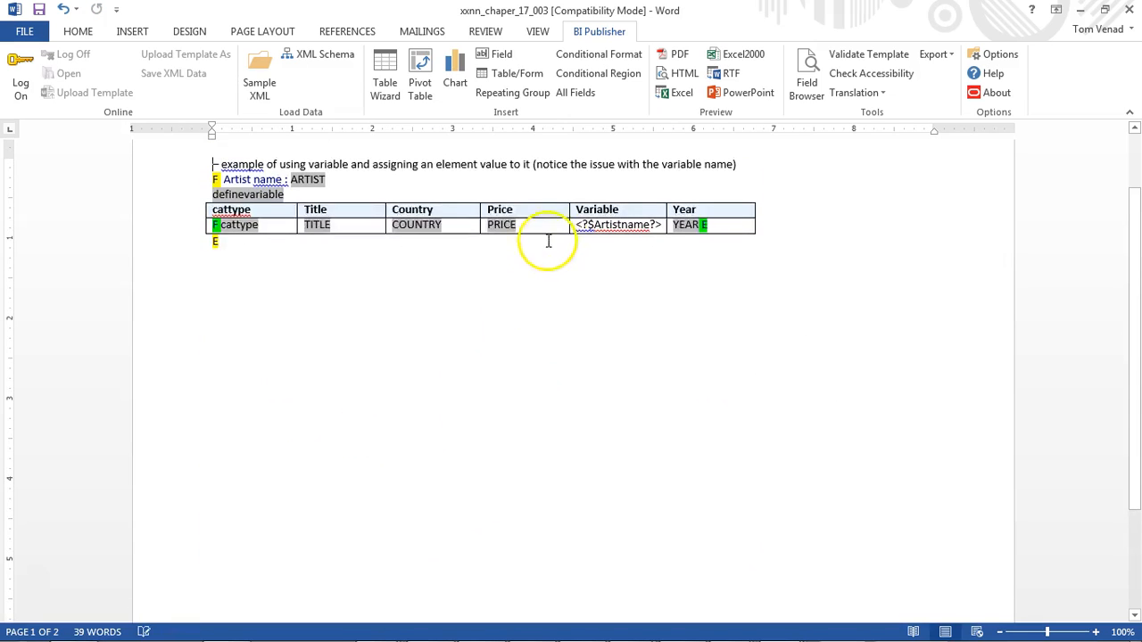
{"action": "left_click", "coordinate": [687, 55]}
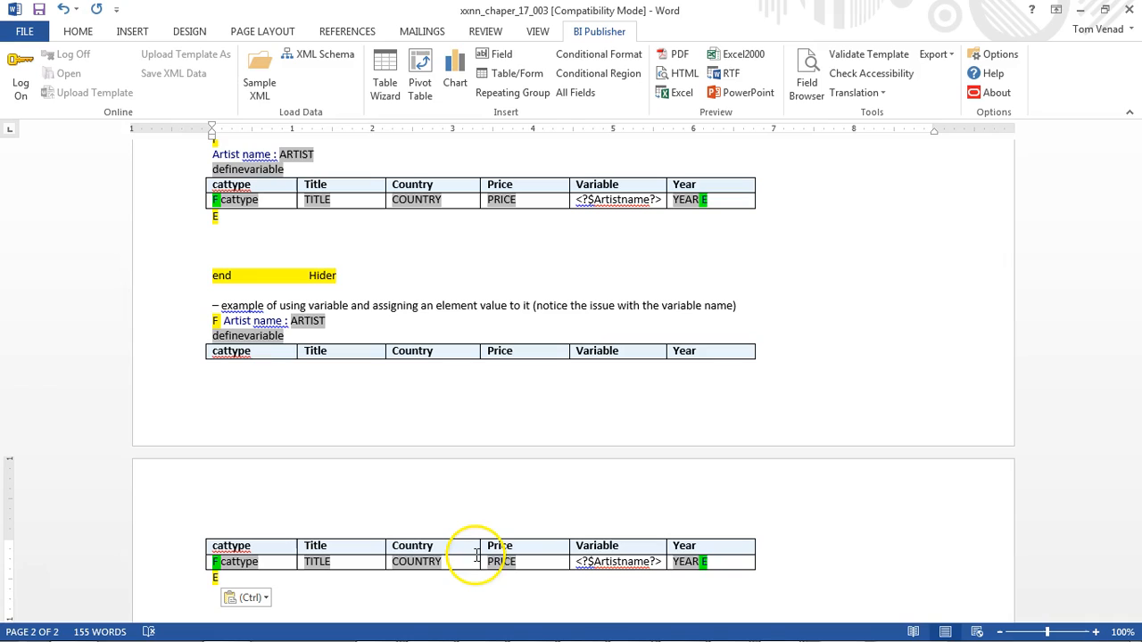
Change the Artistname variable's select to "../ARTIST" in the definevariable field below the end Hider line and preview a PDF
{"action": "double_click", "coordinate": [250, 336]}
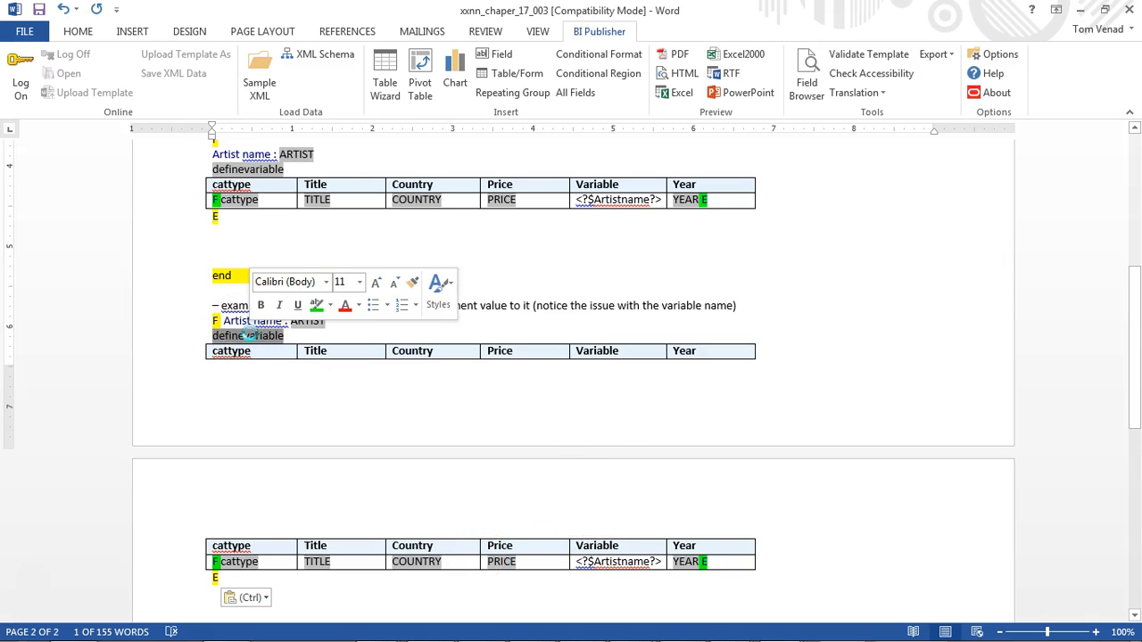
{"action": "double_click", "coordinate": [250, 335]}
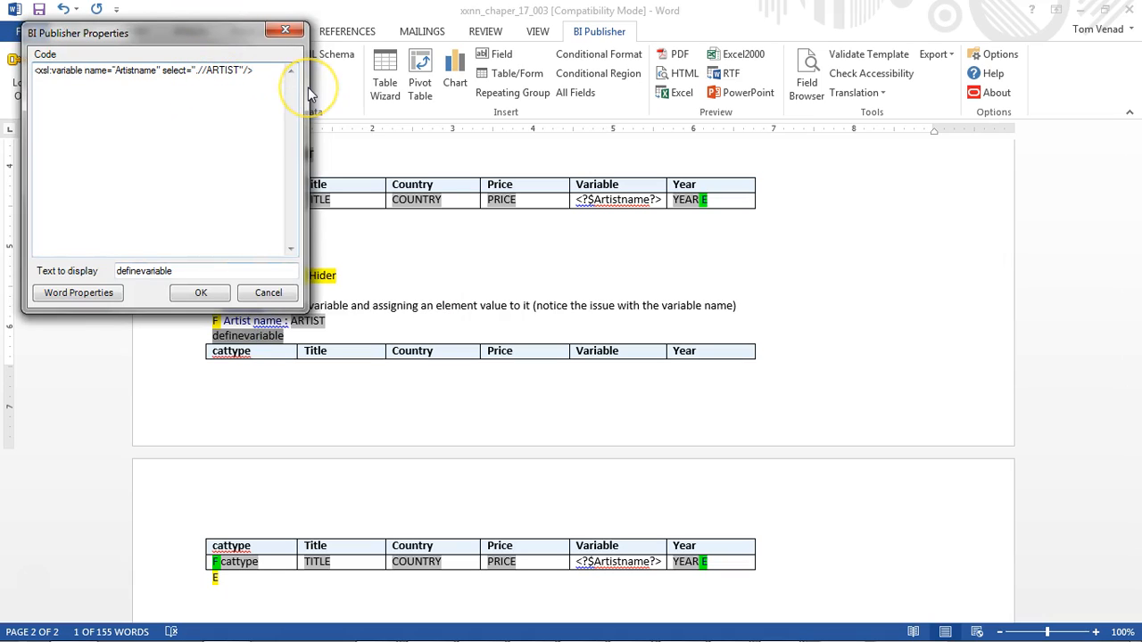
{"action": "key", "text": "Delete"}
{"action": "type", "text": "."}
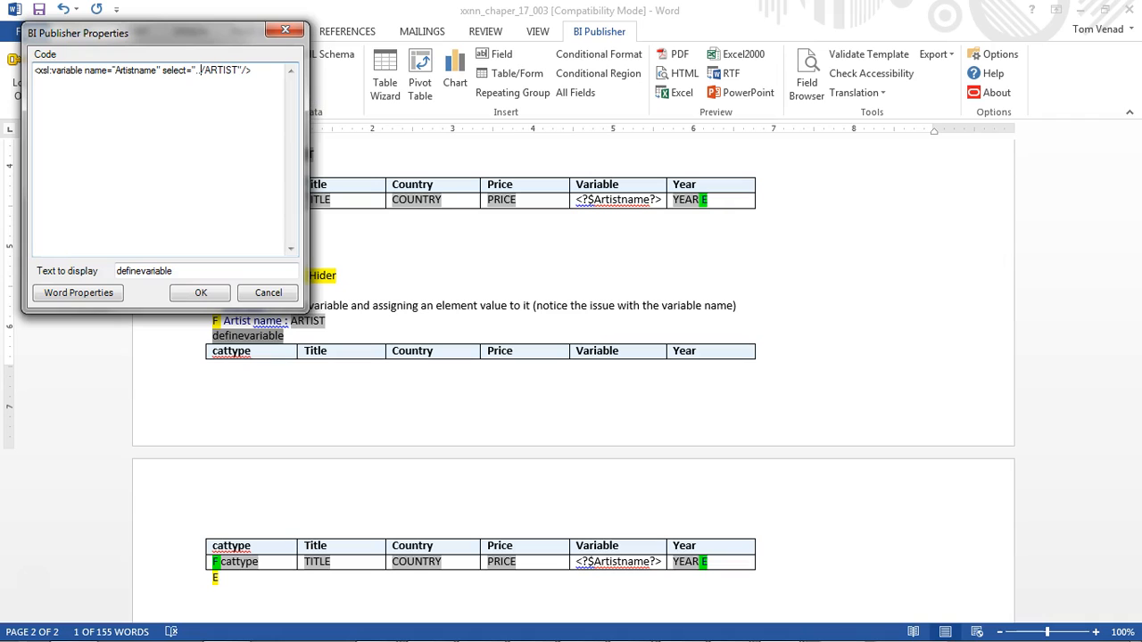
{"action": "left_click", "coordinate": [201, 293]}
{"action": "left_click", "coordinate": [683, 56]}
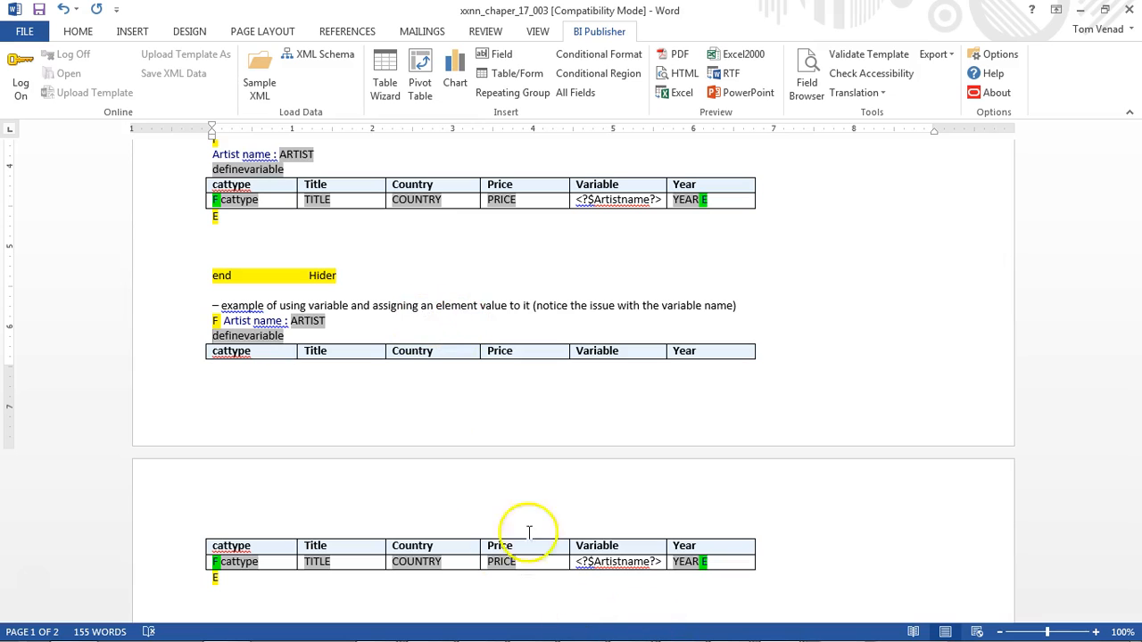
Replace the element-value example below the end Hider line with a copy of the xdofo:ctx="incontext" example
{"action": "scroll", "coordinate": [522, 239], "scroll_direction": "up", "scroll_amount": 3}
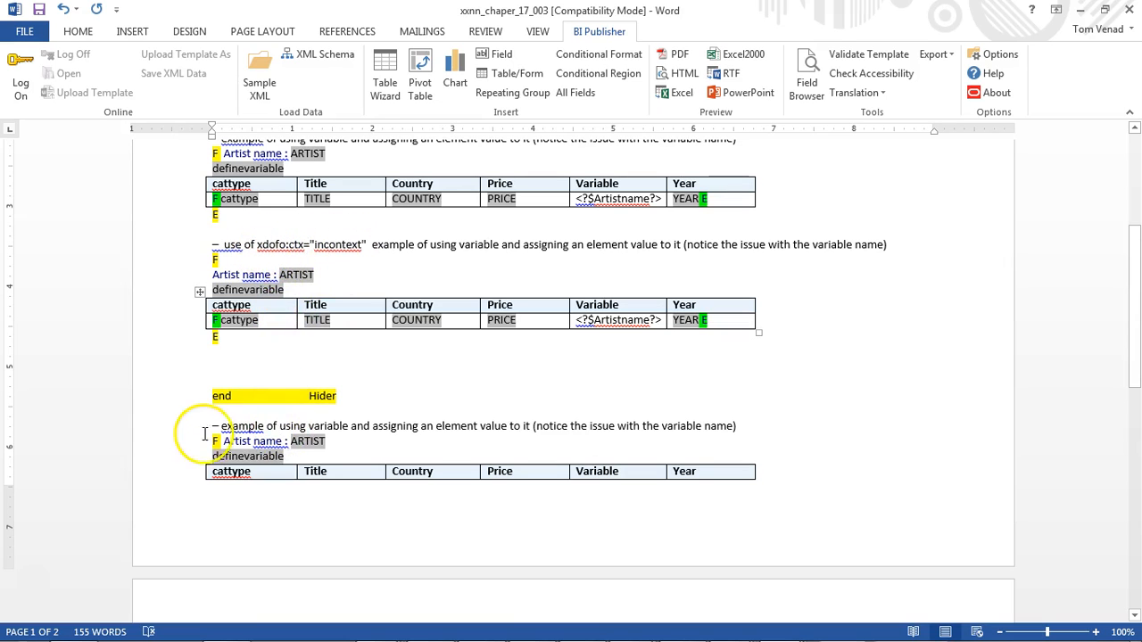
{"action": "left_click_drag", "start_coordinate": [212, 424], "coordinate": [302, 491]}
{"action": "key", "text": "Delete"}
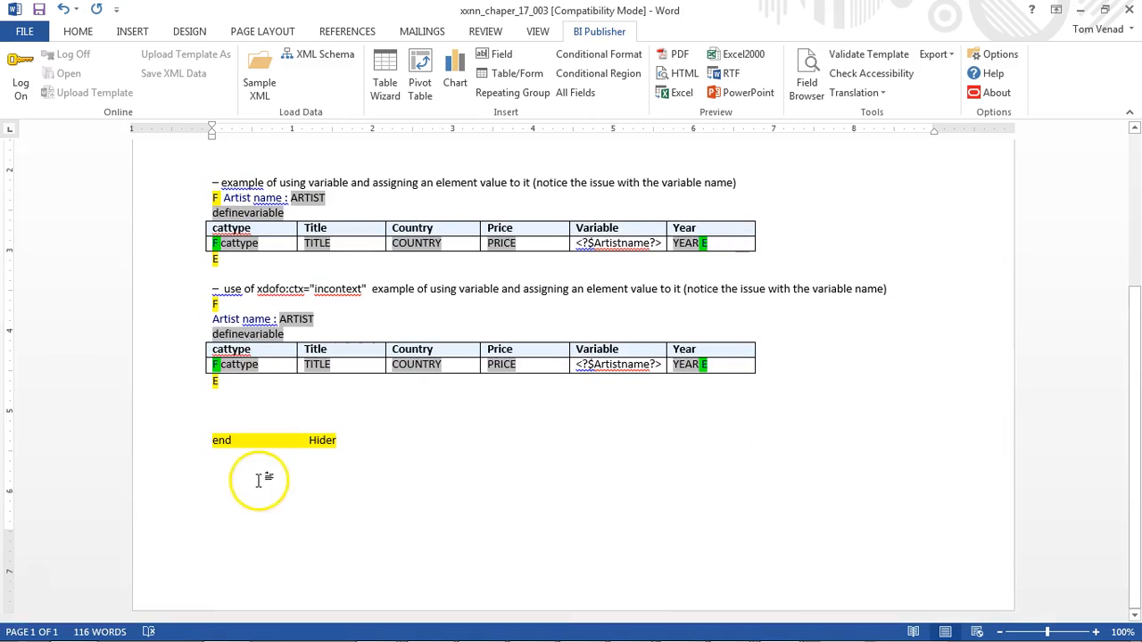
{"action": "scroll", "coordinate": [259, 480], "scroll_direction": "up", "scroll_amount": 1}
{"action": "left_click_drag", "start_coordinate": [213, 328], "coordinate": [251, 443]}
{"action": "key", "text": "ctrl+c"}
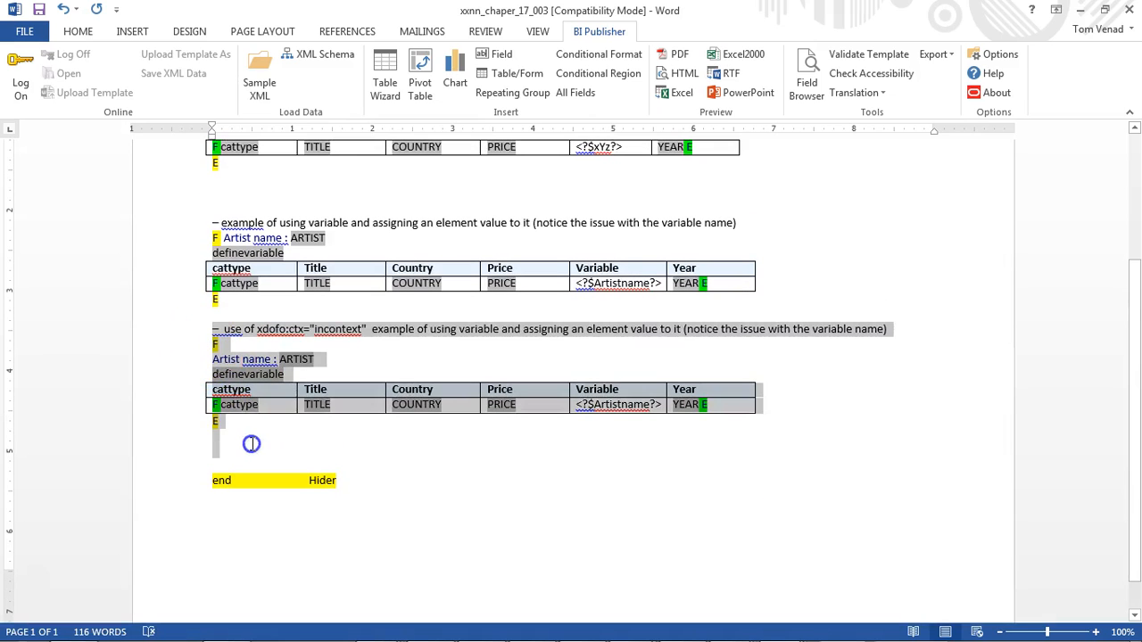
{"action": "scroll", "coordinate": [286, 468], "scroll_direction": "down", "scroll_amount": 1}
{"action": "left_click", "coordinate": [314, 497]}
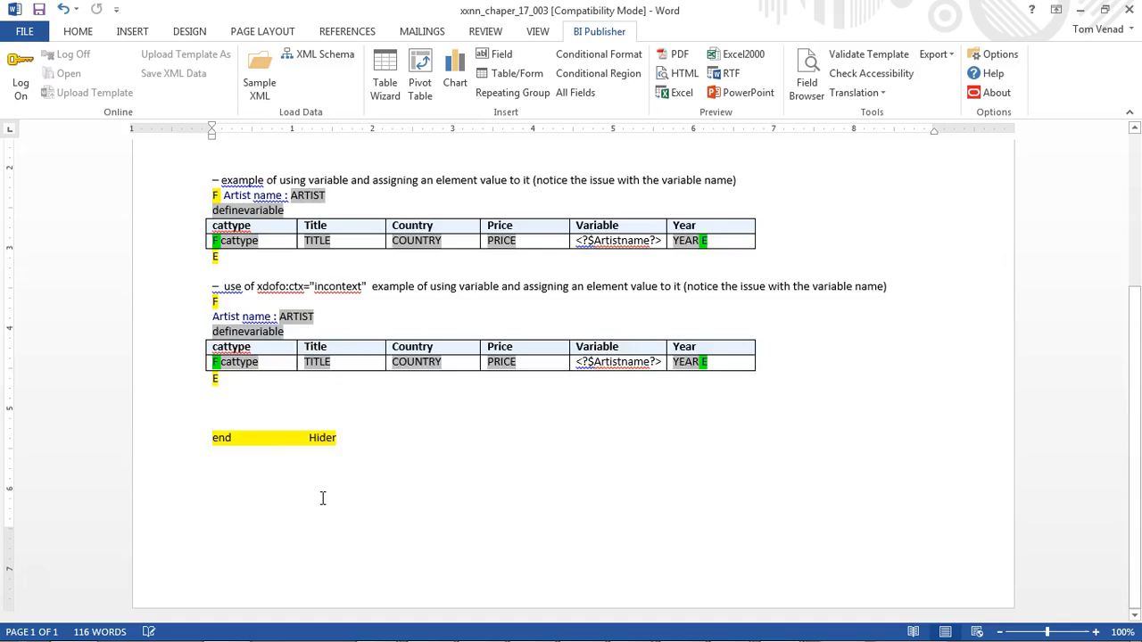
{"action": "key", "text": "ctrl+v"}
Examine the xdofo:ctx="incontext" attribute in the copied example's definevariable field code and close the Field Browser
{"action": "left_click", "coordinate": [250, 306]}
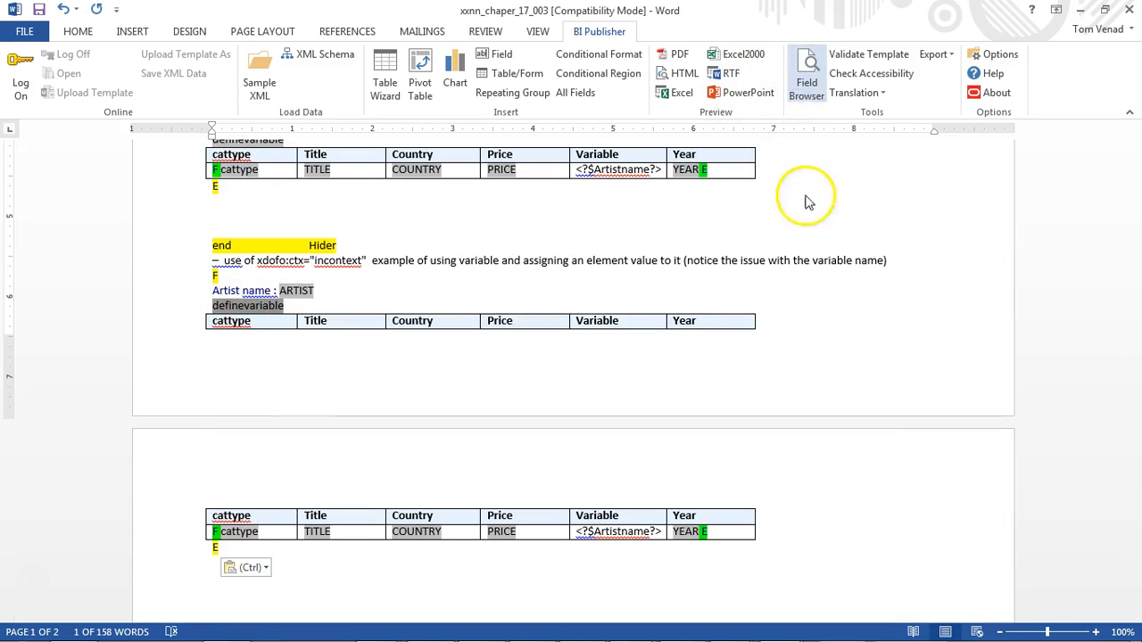
{"action": "left_click", "coordinate": [806, 76]}
{"action": "left_click", "coordinate": [1058, 174]}
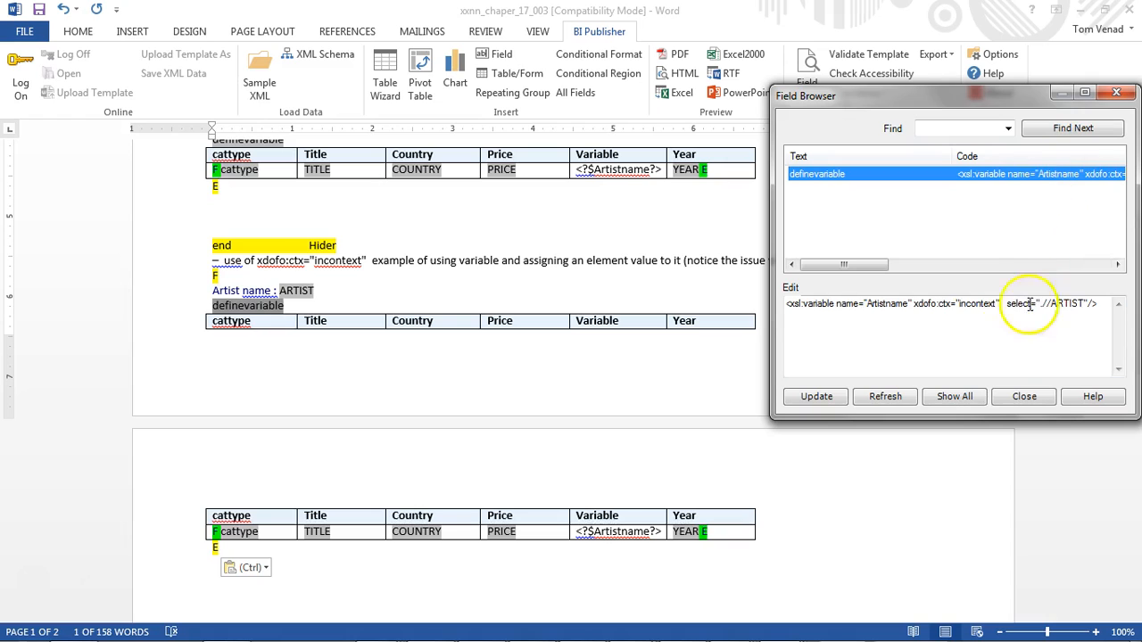
{"action": "left_click", "coordinate": [916, 303]}
{"action": "left_click", "coordinate": [1000, 304], "text": "shift"}
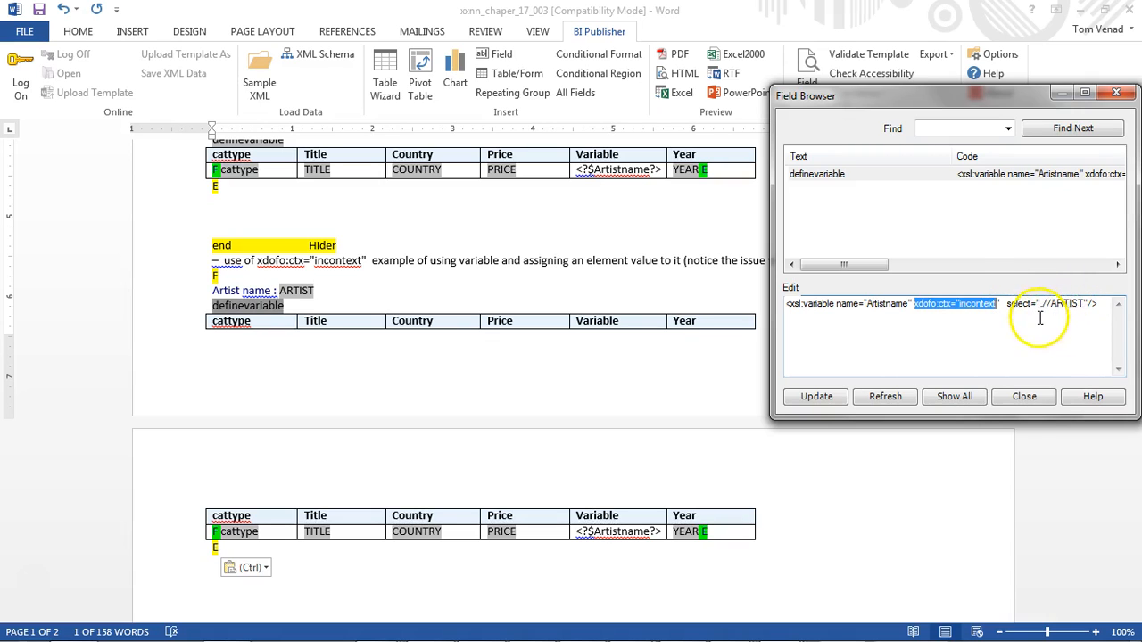
{"action": "left_click", "coordinate": [1023, 397]}
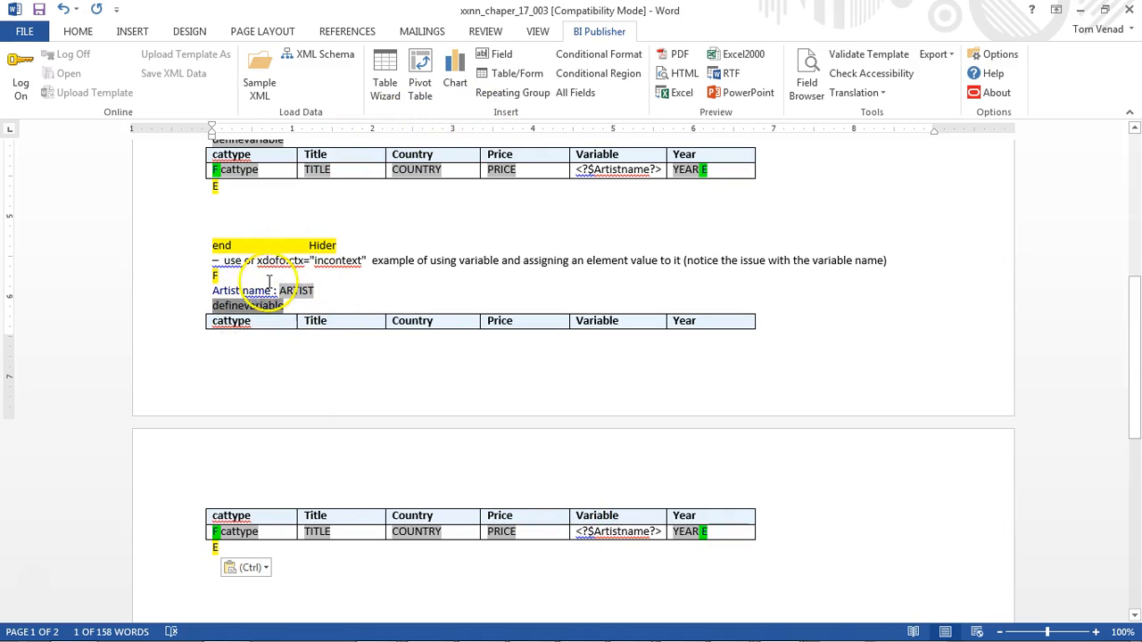
Delete the block from start Hider to end Hider and preview the remaining incontext example as a PDF
{"action": "left_click", "coordinate": [353, 247]}
{"action": "scroll", "coordinate": [232, 223], "scroll_direction": "up", "scroll_amount": 5}
{"action": "scroll", "coordinate": [209, 198], "scroll_direction": "up", "scroll_amount": 3}
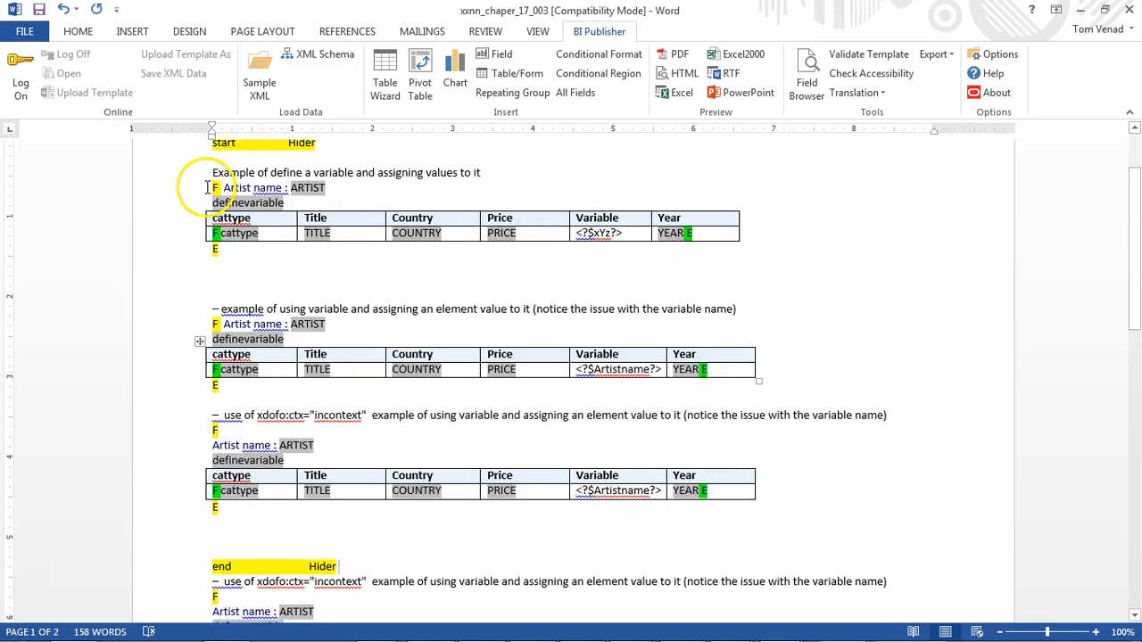
{"action": "left_click", "coordinate": [212, 220], "text": "shift"}
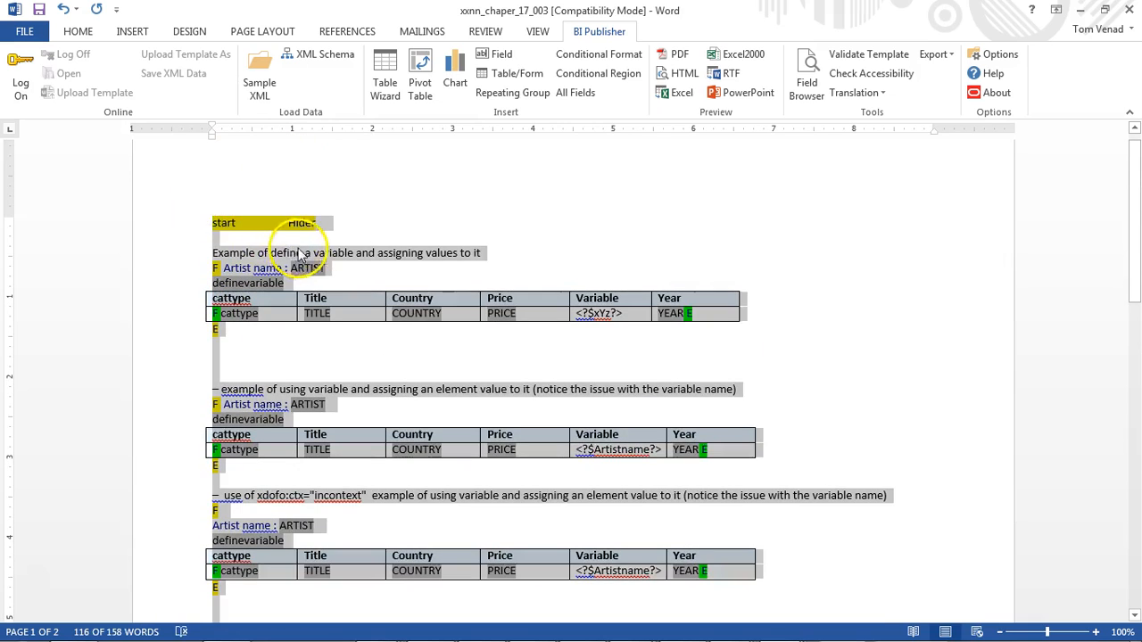
{"action": "key", "text": "Delete"}
{"action": "left_click", "coordinate": [680, 56]}
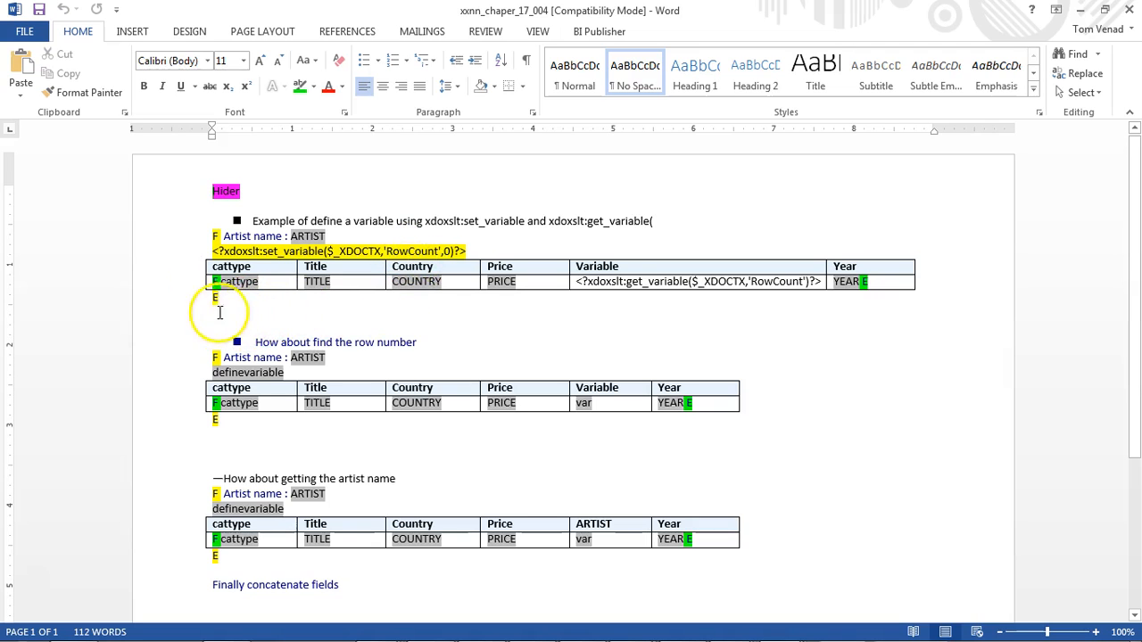
In xxnn_chaper_17_004, copy the first example, which defines RowCount with xdoxslt:set_variable and xdoxslt:get_variable
{"action": "left_click_drag", "start_coordinate": [220, 215], "coordinate": [249, 307]}
{"action": "left_click_drag", "start_coordinate": [239, 307], "coordinate": [227, 218]}
{"action": "key", "text": "ctrl+c"}
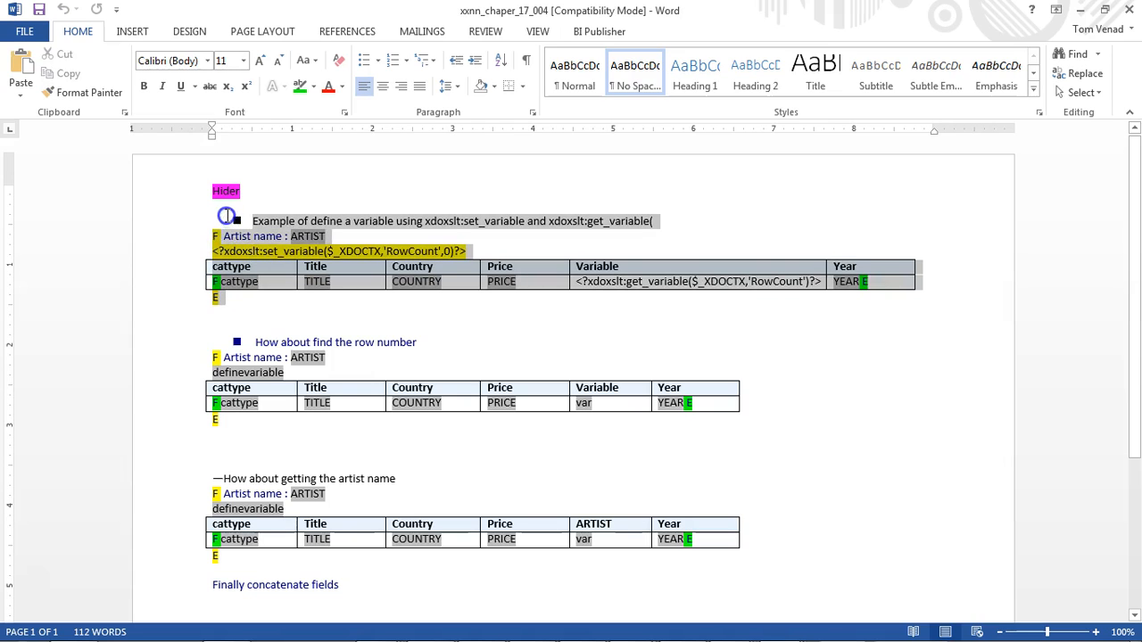
Load the sample XML data into the xxnn_chaper_17_004 template
{"action": "left_click", "coordinate": [599, 31]}
{"action": "left_click", "coordinate": [264, 78]}
{"action": "double_click", "coordinate": [651, 182]}
{"action": "left_click", "coordinate": [608, 379]}
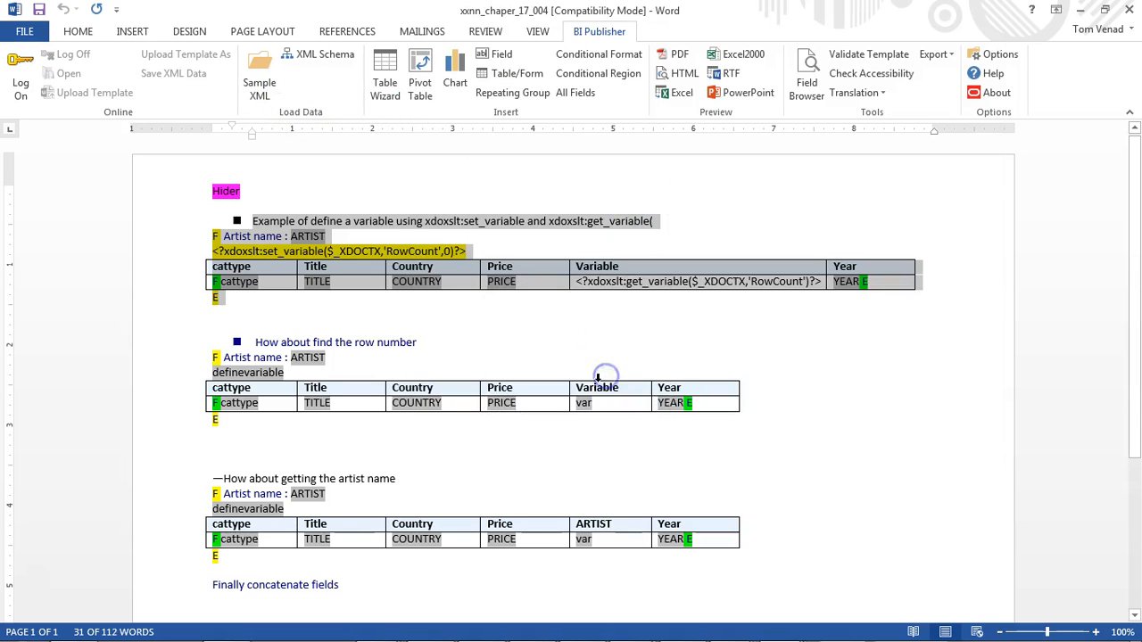
Replace the concatenate example below the end Hider line with the copied xdoxslt:set_variable and xdoxslt:get_variable example
{"action": "scroll", "coordinate": [395, 438], "scroll_direction": "down", "scroll_amount": 5}
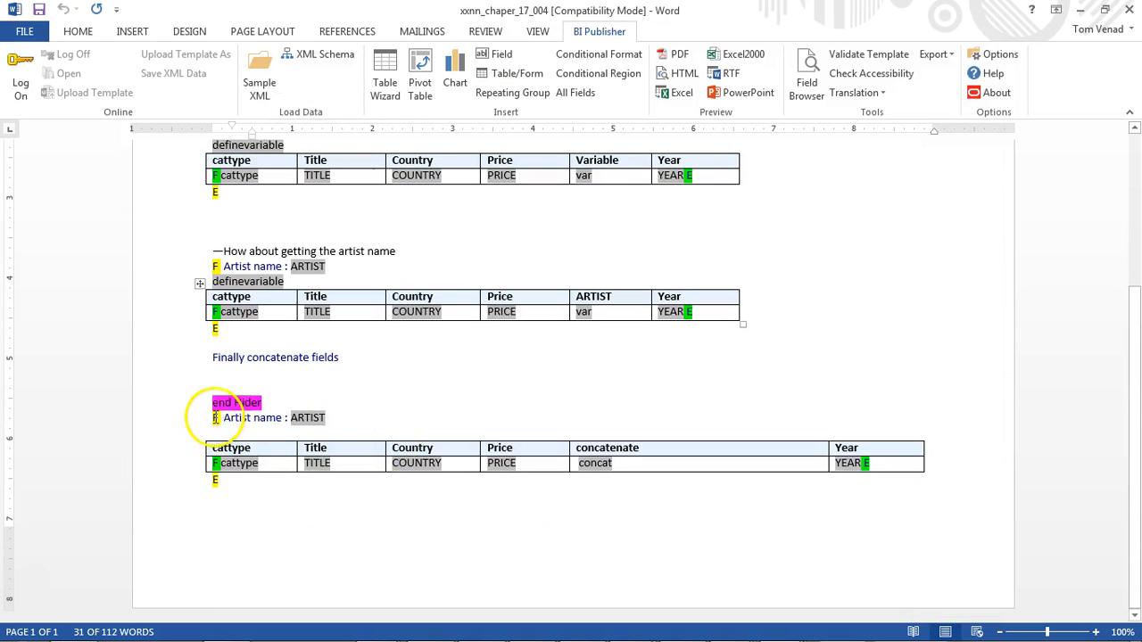
{"action": "left_click", "coordinate": [266, 496]}
{"action": "left_click", "coordinate": [272, 494], "text": "shift"}
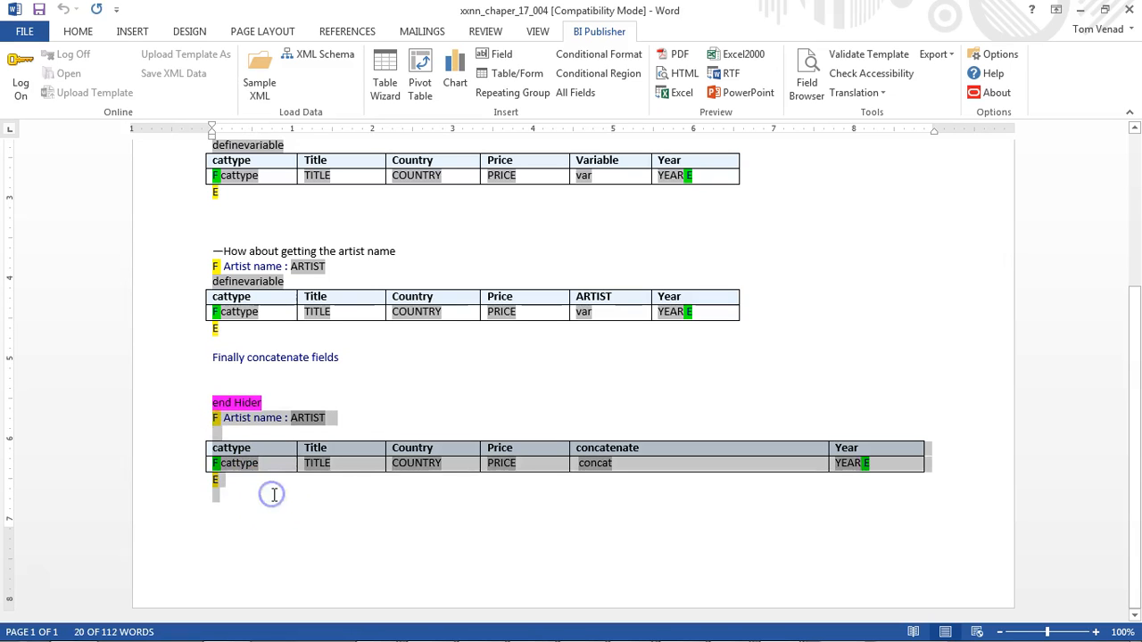
{"action": "key", "text": "Delete"}
{"action": "key", "text": "ctrl+v"}
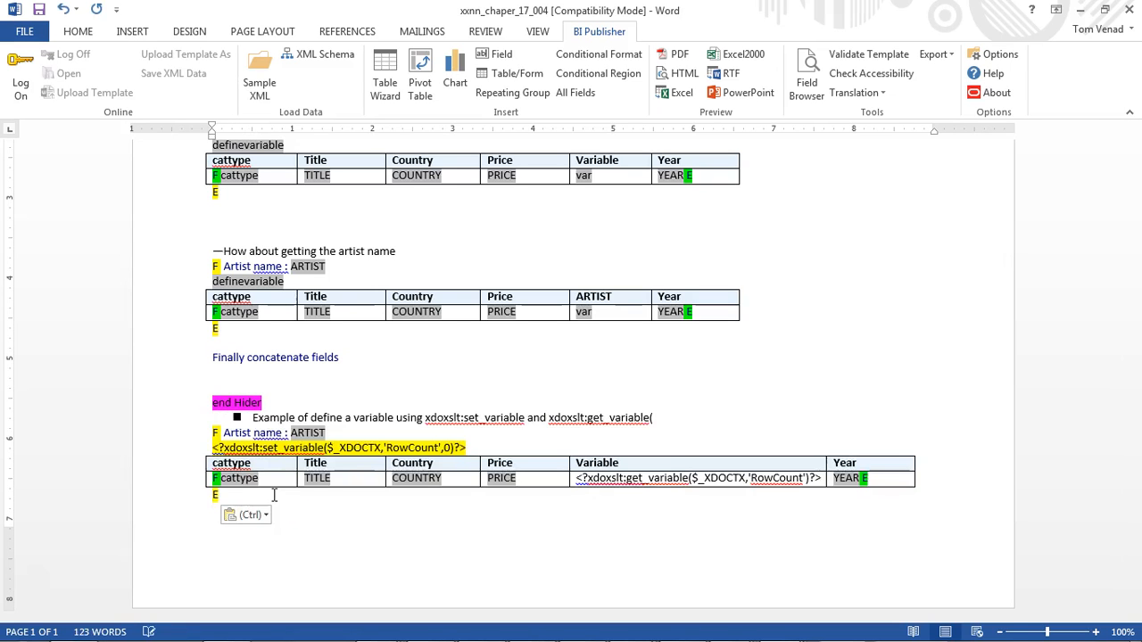
Preview the xdoxslt:set_variable and xdoxslt:get_variable example as a PDF and close the preview
{"action": "scroll", "coordinate": [258, 402], "scroll_direction": "up", "scroll_amount": 3}
{"action": "scroll", "coordinate": [116, 360], "scroll_direction": "up", "scroll_amount": 2}
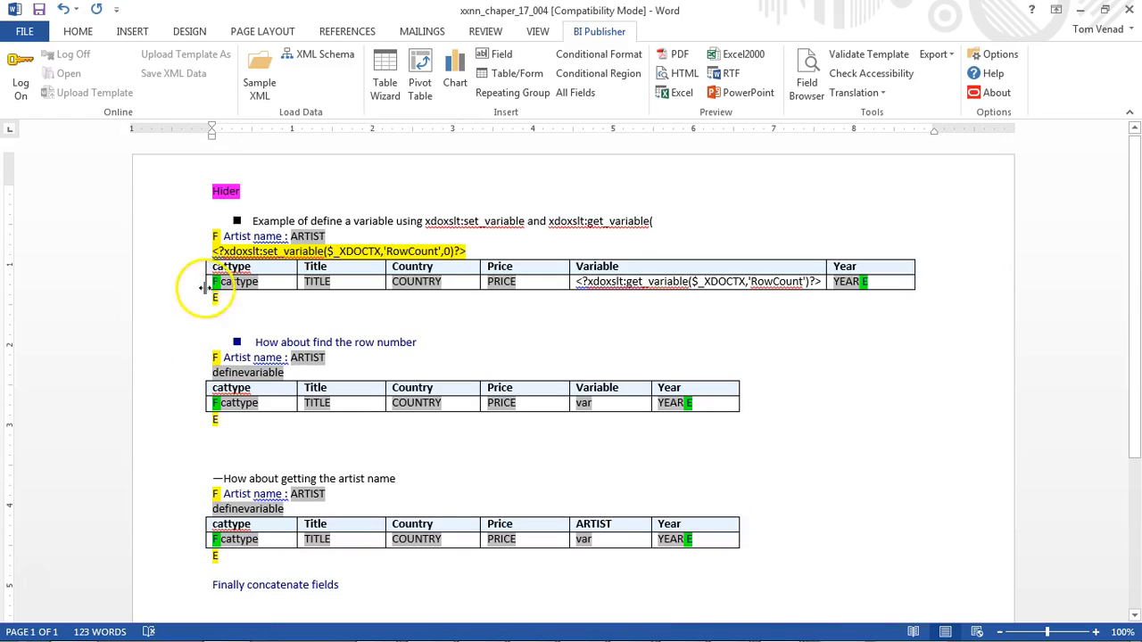
{"action": "left_click", "coordinate": [664, 59]}
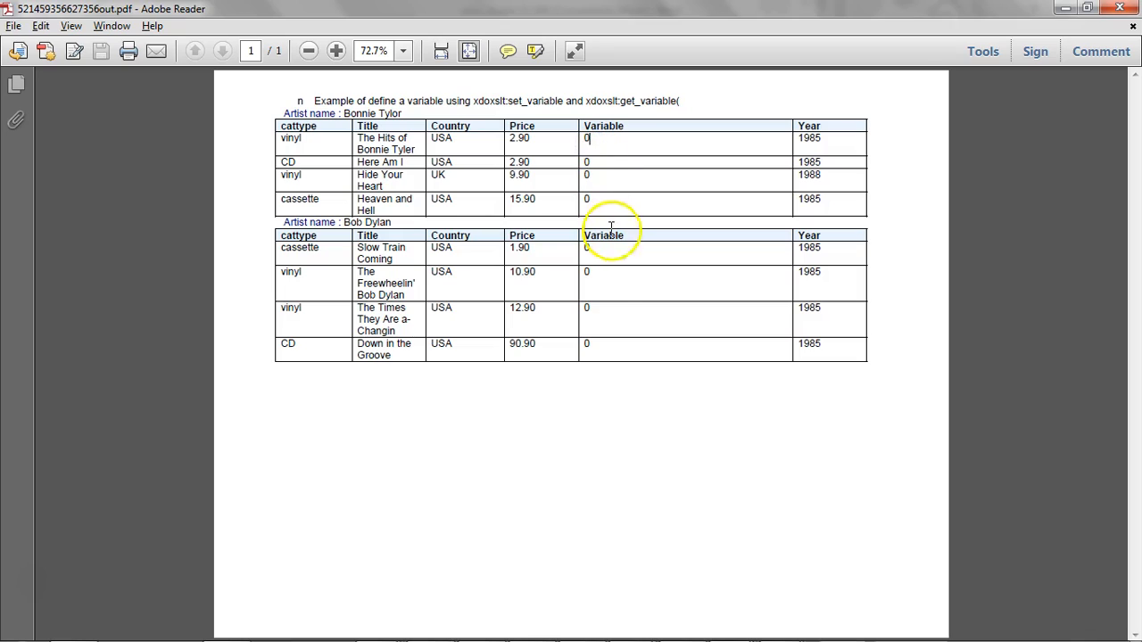
{"action": "left_click", "coordinate": [1133, 27]}
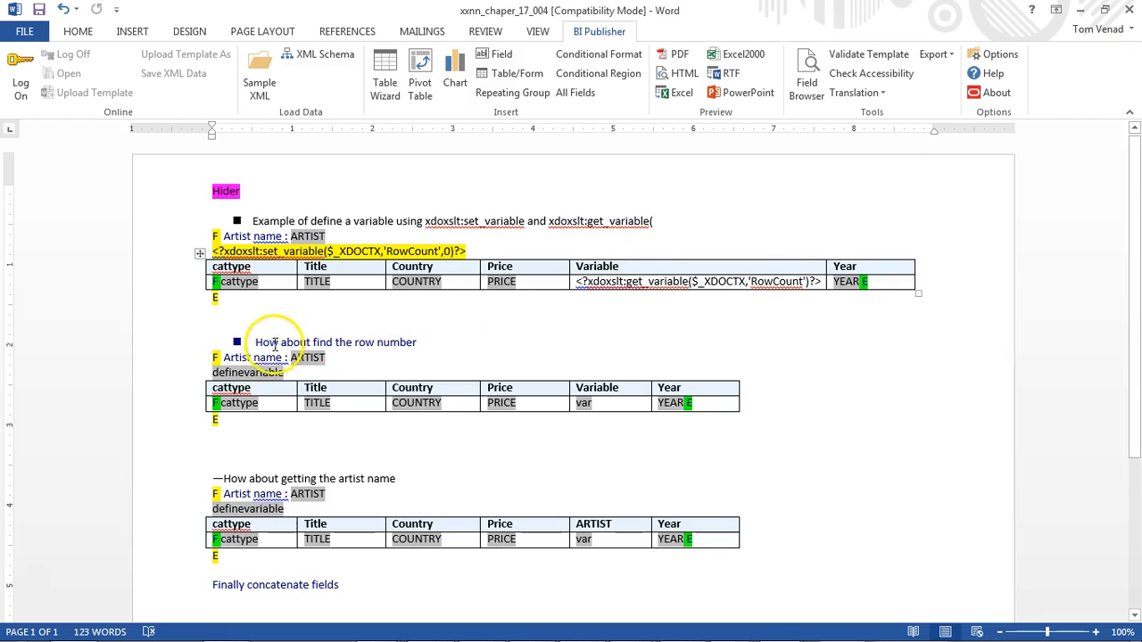
Inspect the code behind the definevariable field of the row number example in the Field Browser
{"action": "double_click", "coordinate": [256, 375]}
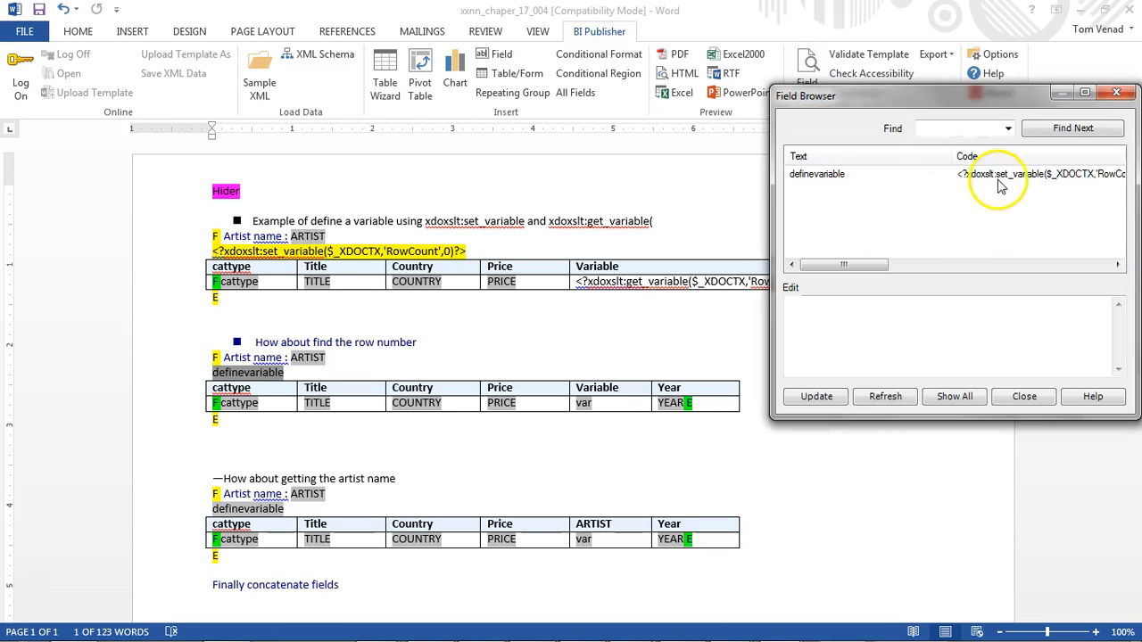
{"action": "left_click", "coordinate": [1002, 178]}
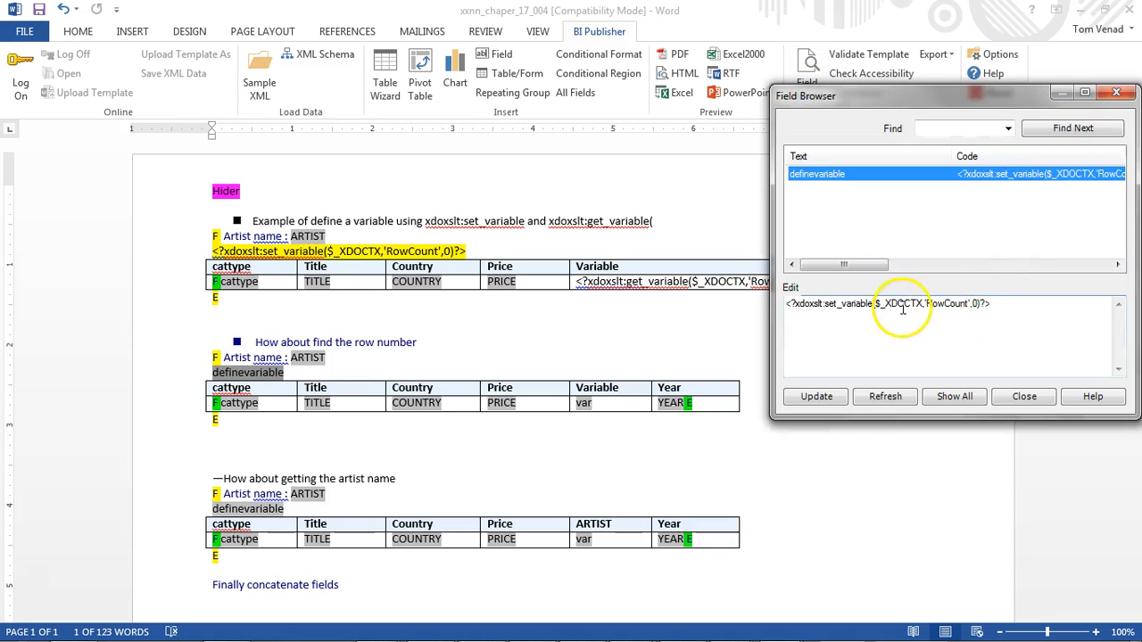
{"action": "left_click", "coordinate": [1023, 396]}
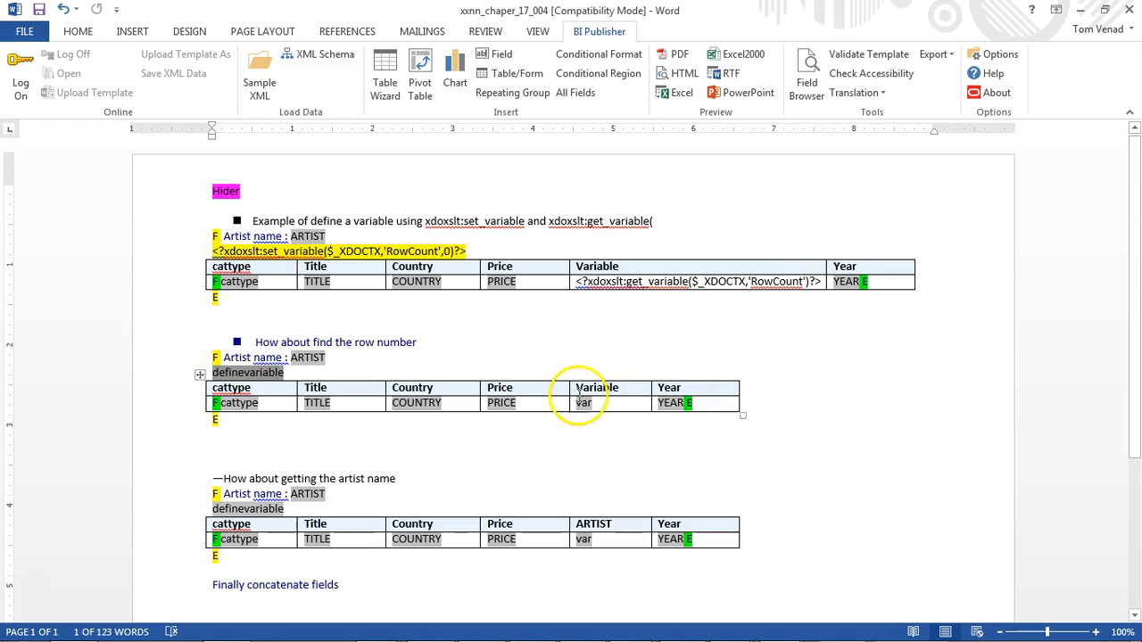
Examine the set_variable and get_variable code of the var field in the row number example's table, then close the Field Browser
{"action": "left_click", "coordinate": [583, 404]}
{"action": "left_click", "coordinate": [808, 80]}
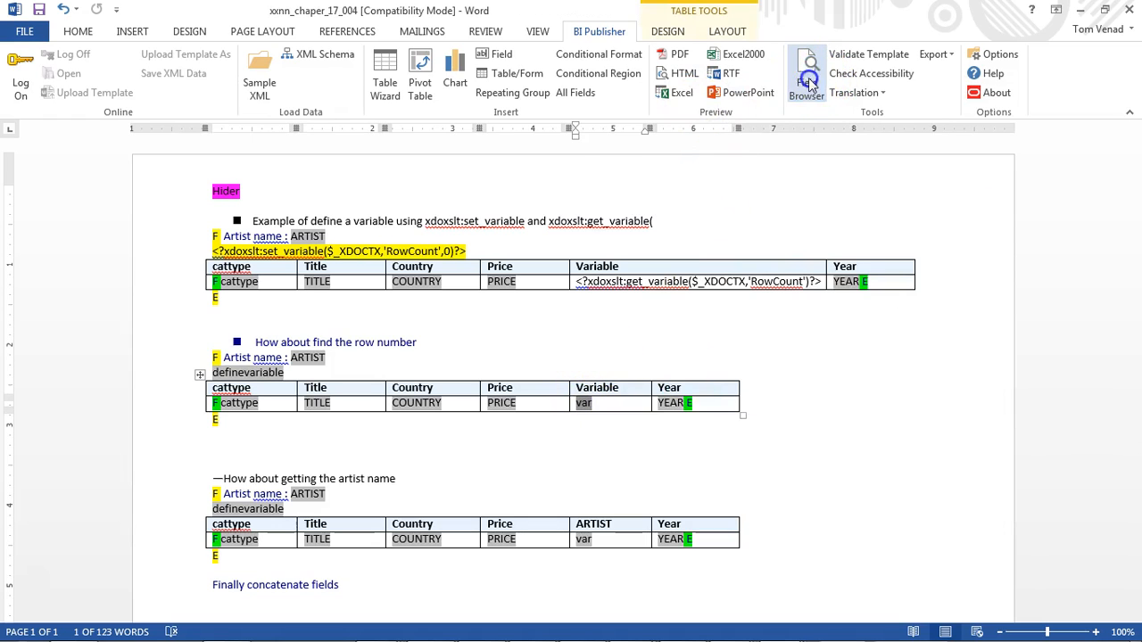
{"action": "left_click", "coordinate": [1017, 175]}
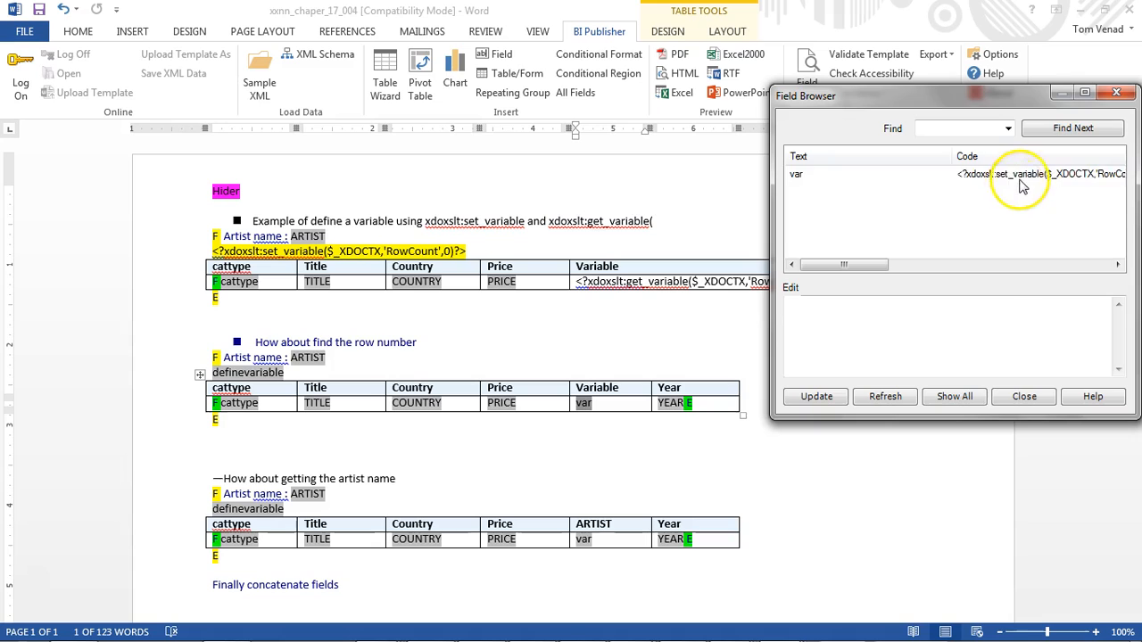
{"action": "left_click", "coordinate": [998, 319]}
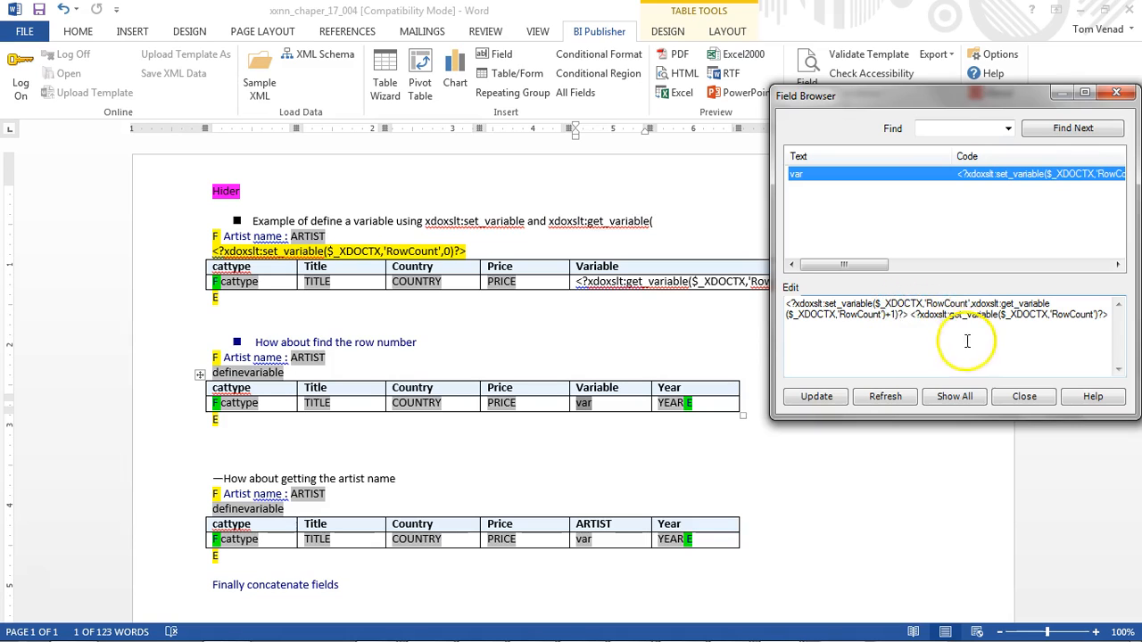
{"action": "left_click_drag", "start_coordinate": [905, 314], "coordinate": [790, 304]}
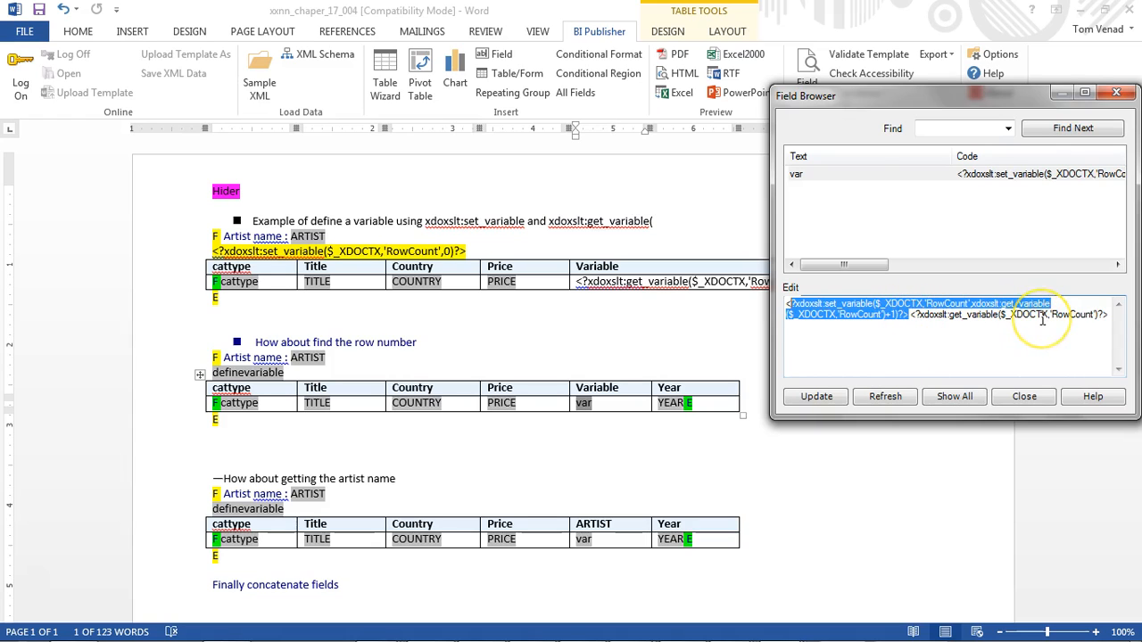
{"action": "left_click", "coordinate": [1026, 396]}
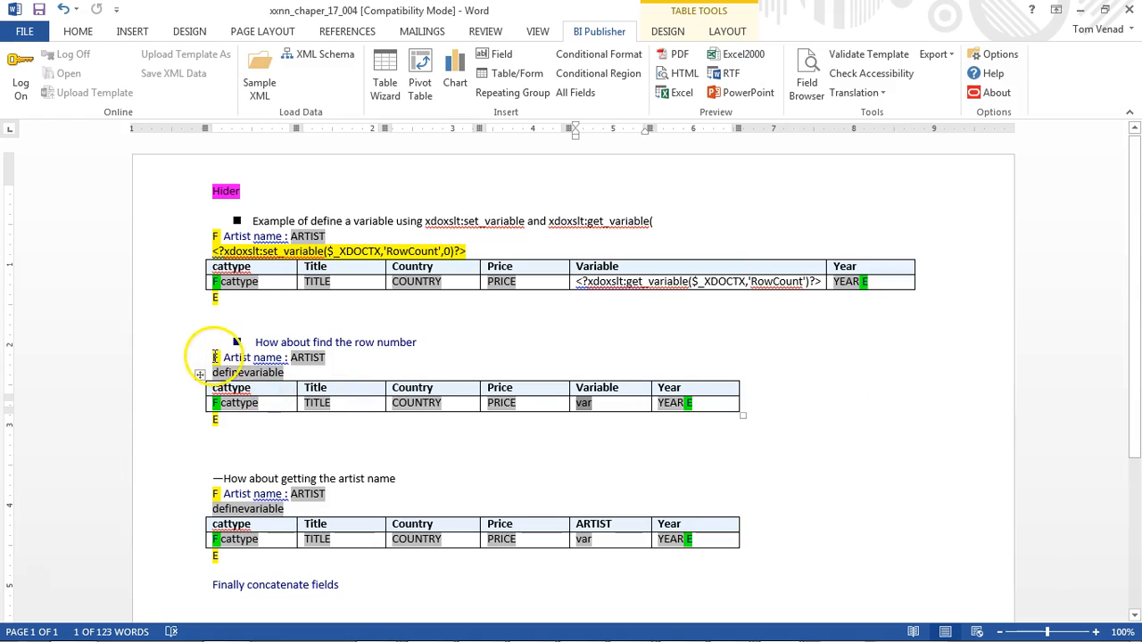
Replace the set_variable/get_variable example below the end Hider line with a copy of the row number example
{"action": "left_click_drag", "start_coordinate": [231, 388], "coordinate": [249, 406]}
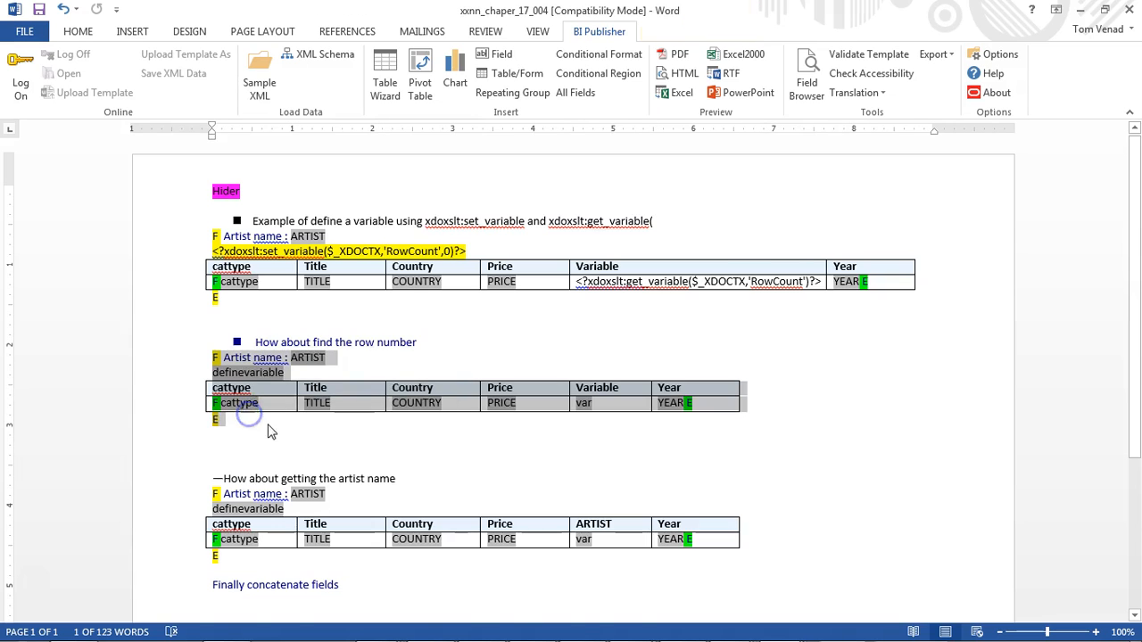
{"action": "scroll", "coordinate": [285, 428], "scroll_direction": "down", "scroll_amount": 5}
{"action": "left_click_drag", "start_coordinate": [194, 435], "coordinate": [220, 486]}
{"action": "key", "text": "Delete"}
{"action": "left_click", "coordinate": [244, 456]}
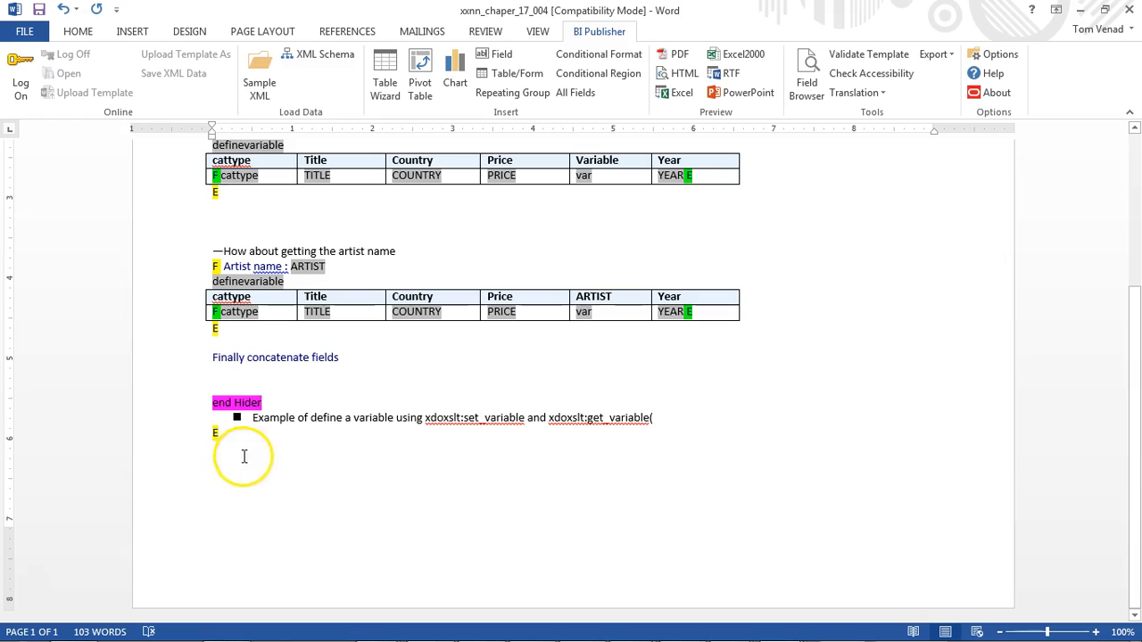
{"action": "triple_click", "coordinate": [221, 421]}
{"action": "key", "text": "Delete"}
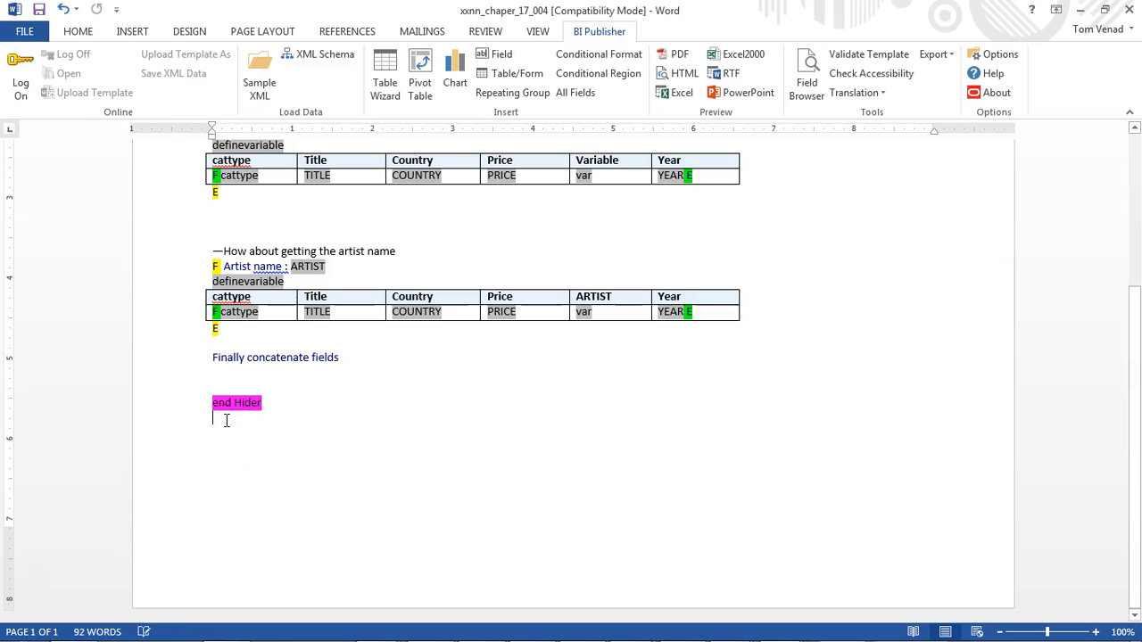
{"action": "type", "text": "F Artist name : ARTIST definevariable cattype\tTitle\tCountry\tPrice\tVariable\tYear Fcattype\tTITLE\tCOUNTRY\tPRICE\tvar\tYEARE E"}
Preview the row number example as a PDF and check the Variable column for each artist
{"action": "left_click", "coordinate": [675, 57]}
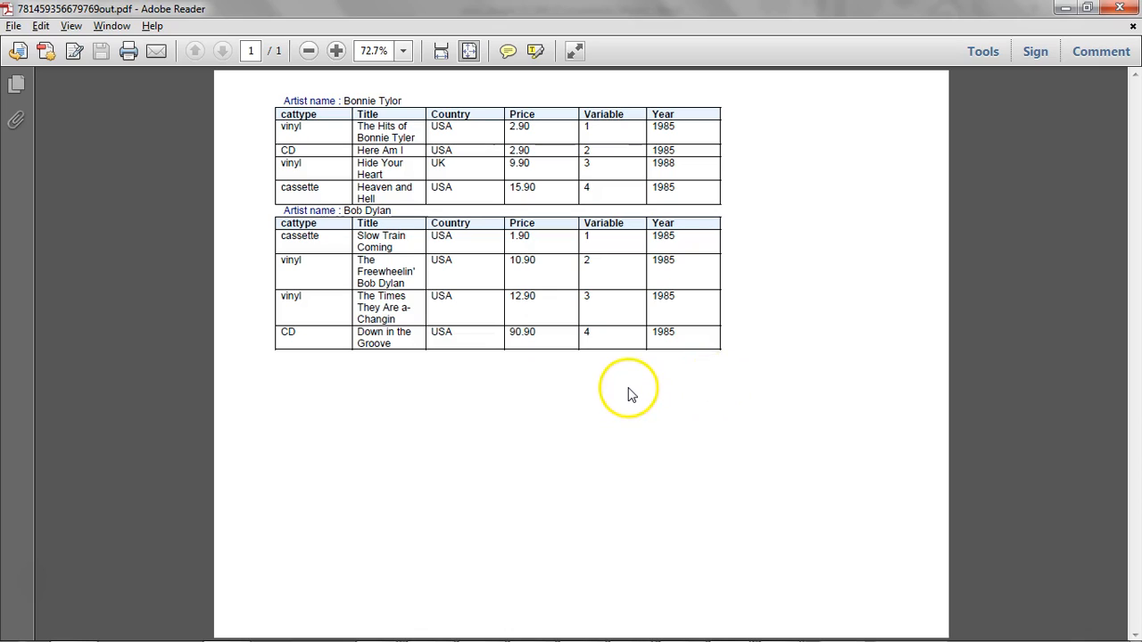
{"action": "left_click_drag", "start_coordinate": [589, 129], "coordinate": [593, 185]}
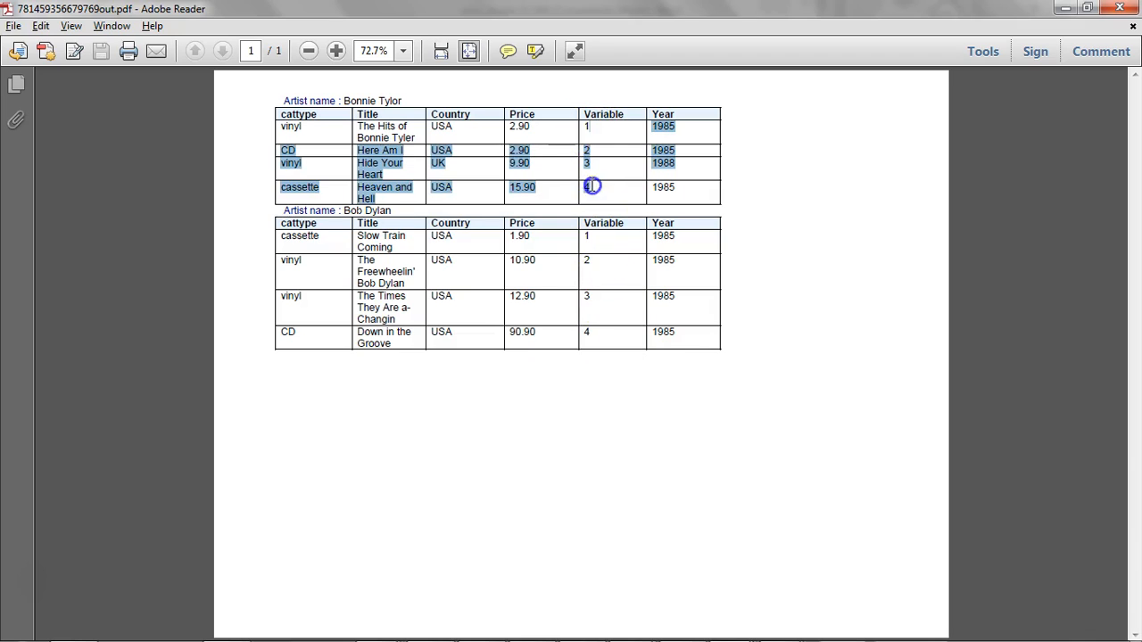
{"action": "left_click", "coordinate": [598, 338]}
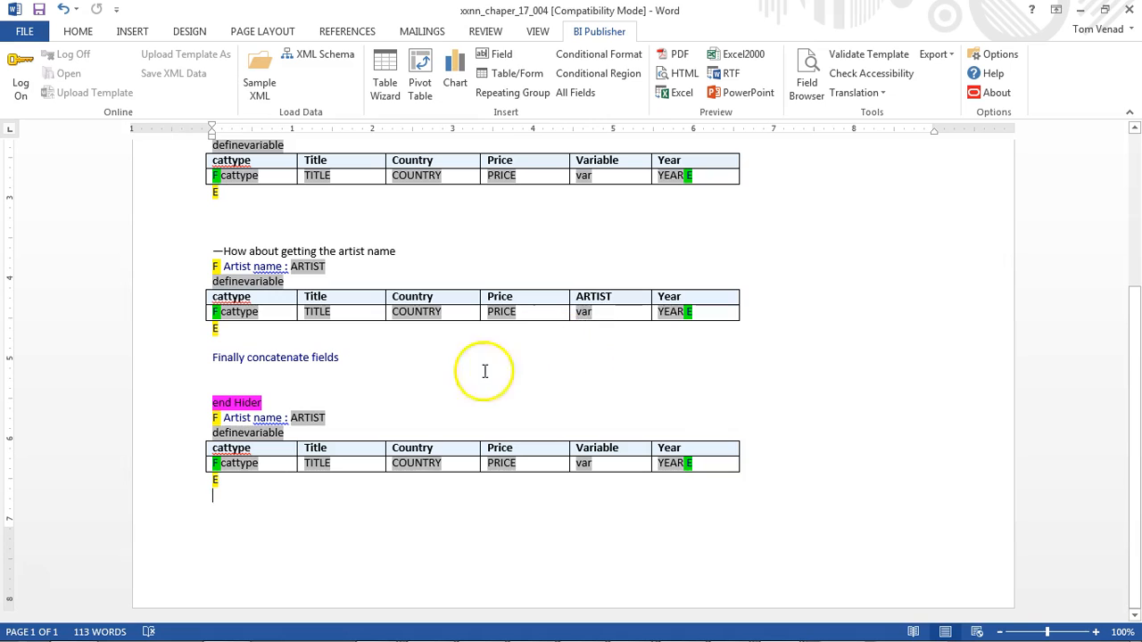
Inspect the code behind the definevariable field of the artist name example in the Field Browser
{"action": "scroll", "coordinate": [401, 416], "scroll_direction": "up", "scroll_amount": 2}
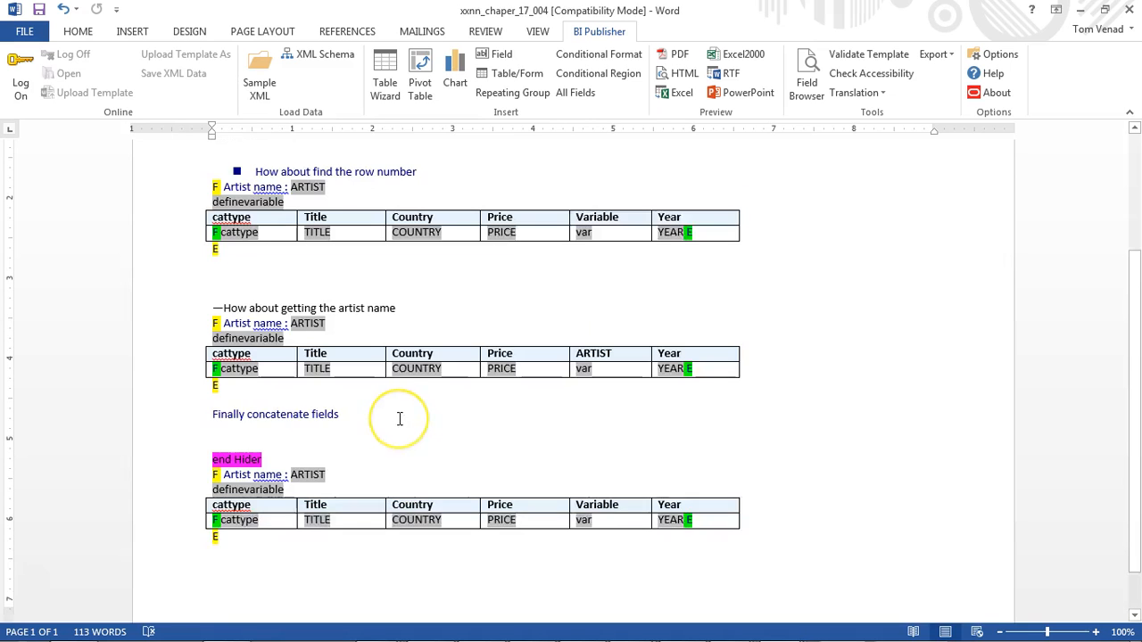
{"action": "scroll", "coordinate": [400, 419], "scroll_direction": "up", "scroll_amount": 1}
{"action": "scroll", "coordinate": [399, 417], "scroll_direction": "up", "scroll_amount": 2}
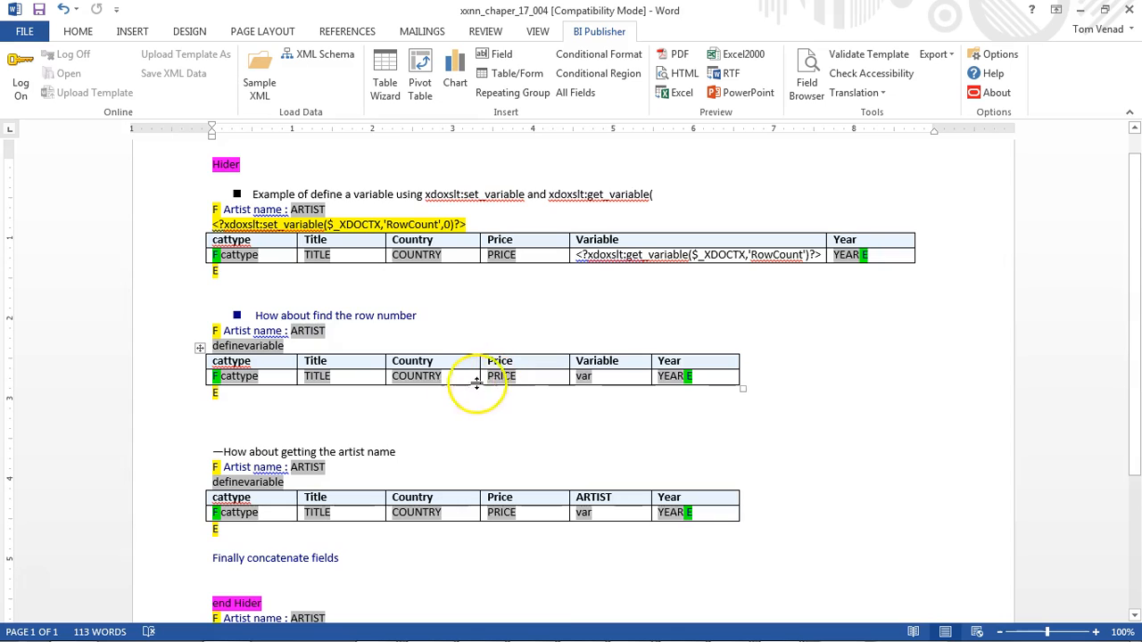
{"action": "scroll", "coordinate": [434, 378], "scroll_direction": "down", "scroll_amount": 1}
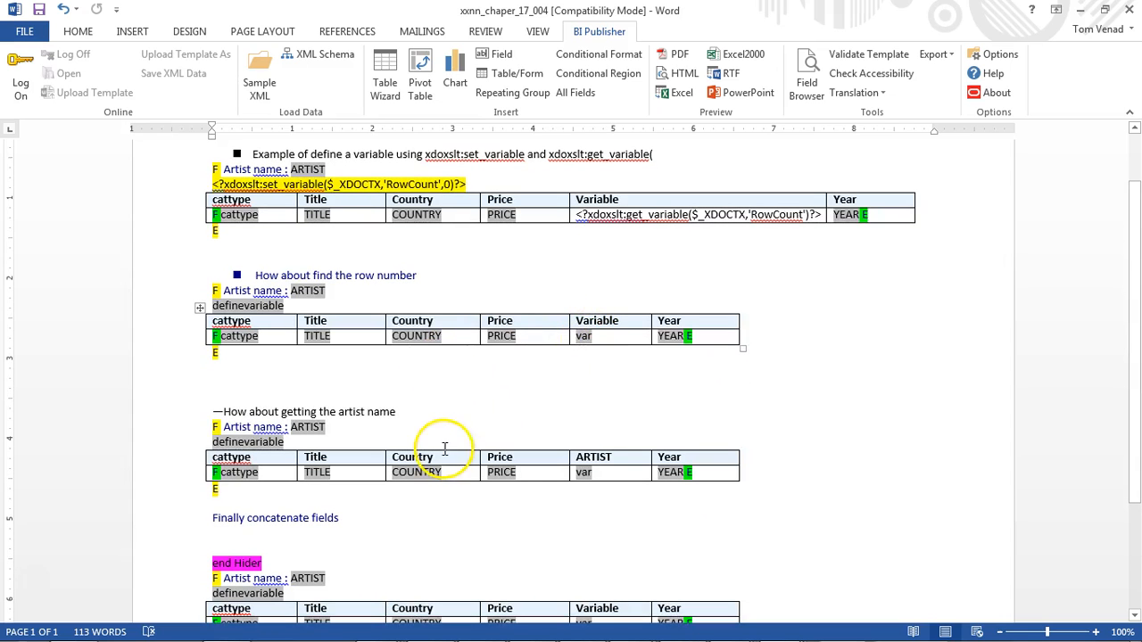
{"action": "scroll", "coordinate": [441, 449], "scroll_direction": "down", "scroll_amount": 2}
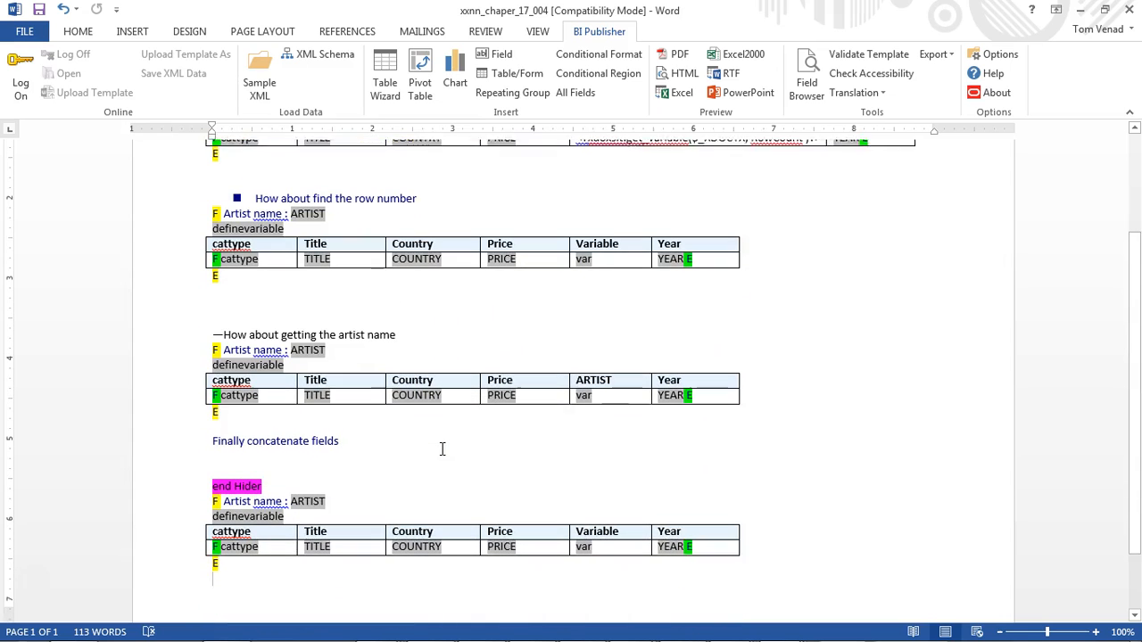
{"action": "double_click", "coordinate": [272, 366]}
{"action": "left_click", "coordinate": [807, 85]}
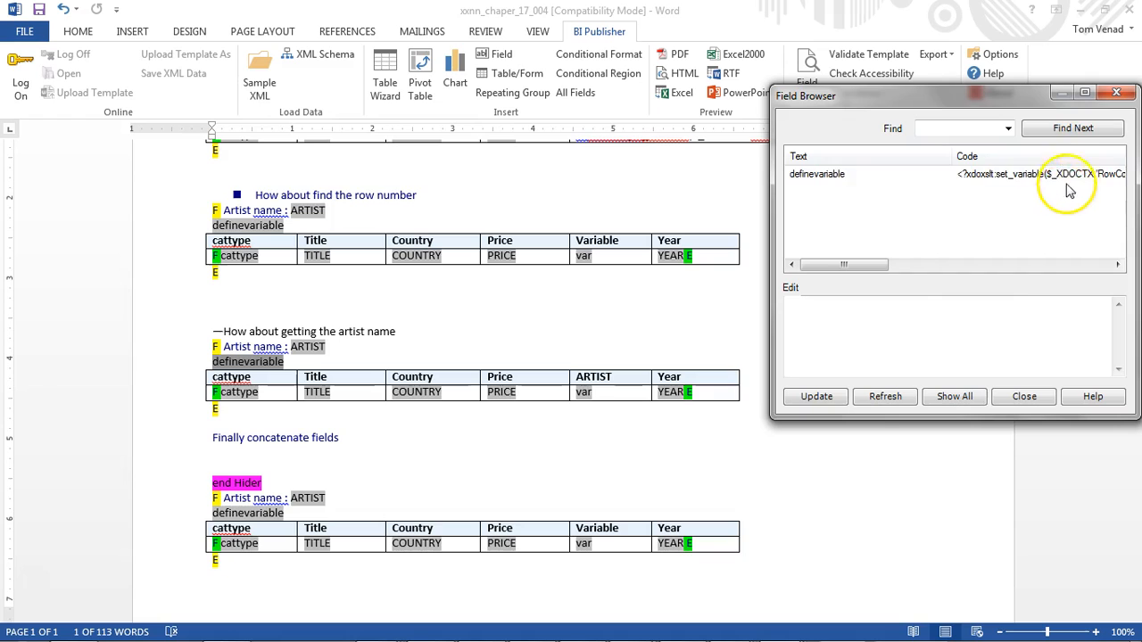
{"action": "left_click", "coordinate": [1067, 174]}
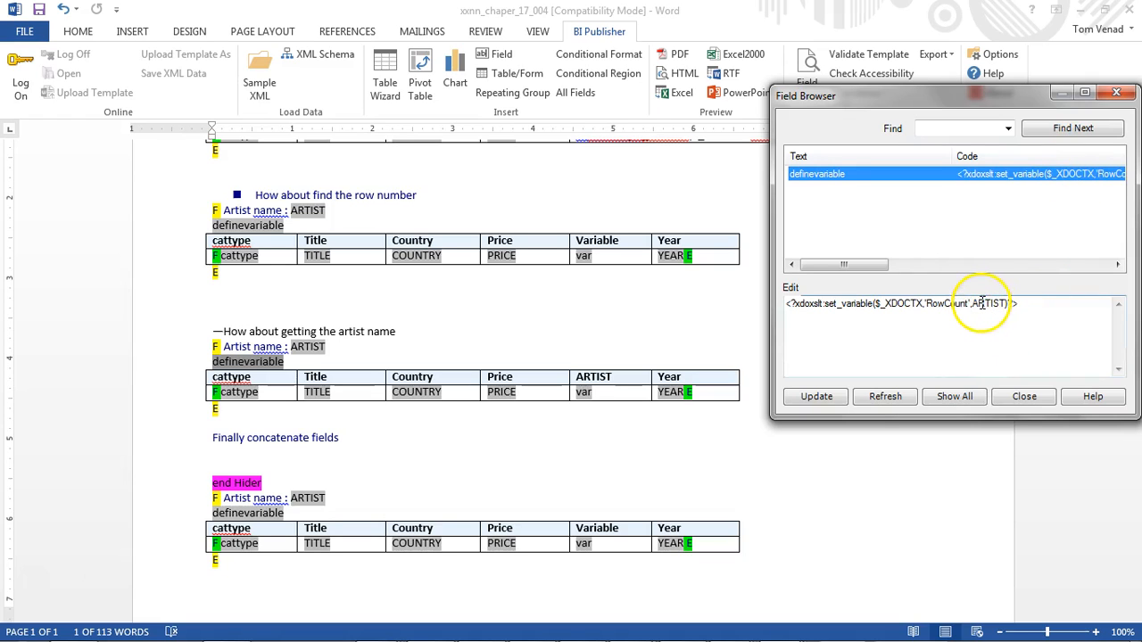
{"action": "left_click", "coordinate": [1024, 396]}
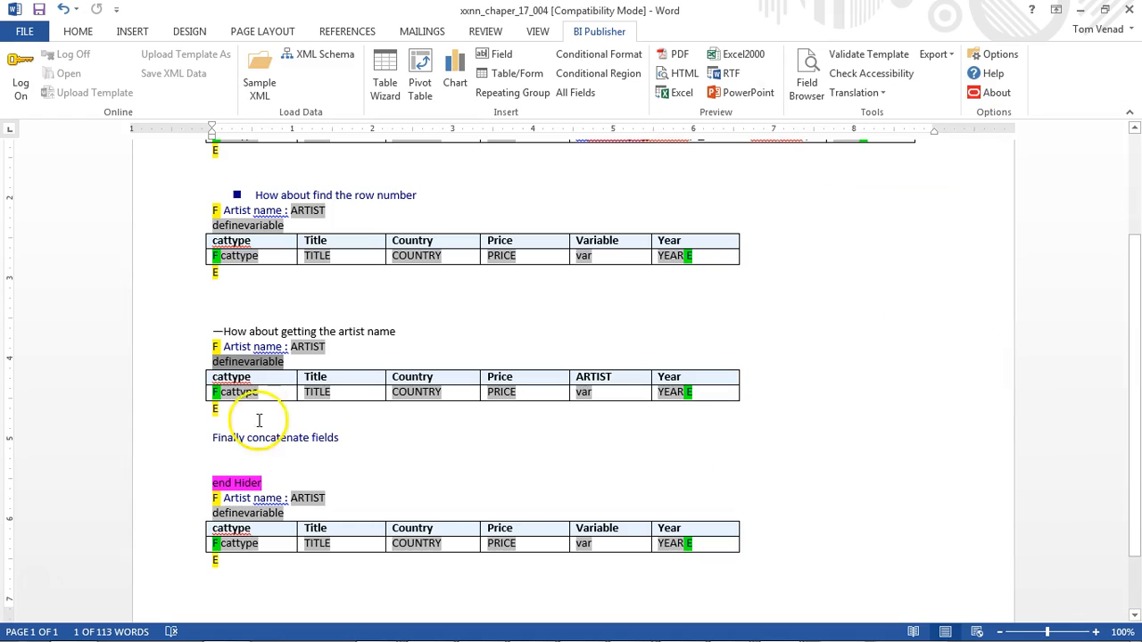
Replace the row number example below the end Hider line with a copy of the artist name example and preview it as a PDF
{"action": "left_click", "coordinate": [250, 414], "text": "shift"}
{"action": "key", "text": "ctrl+c"}
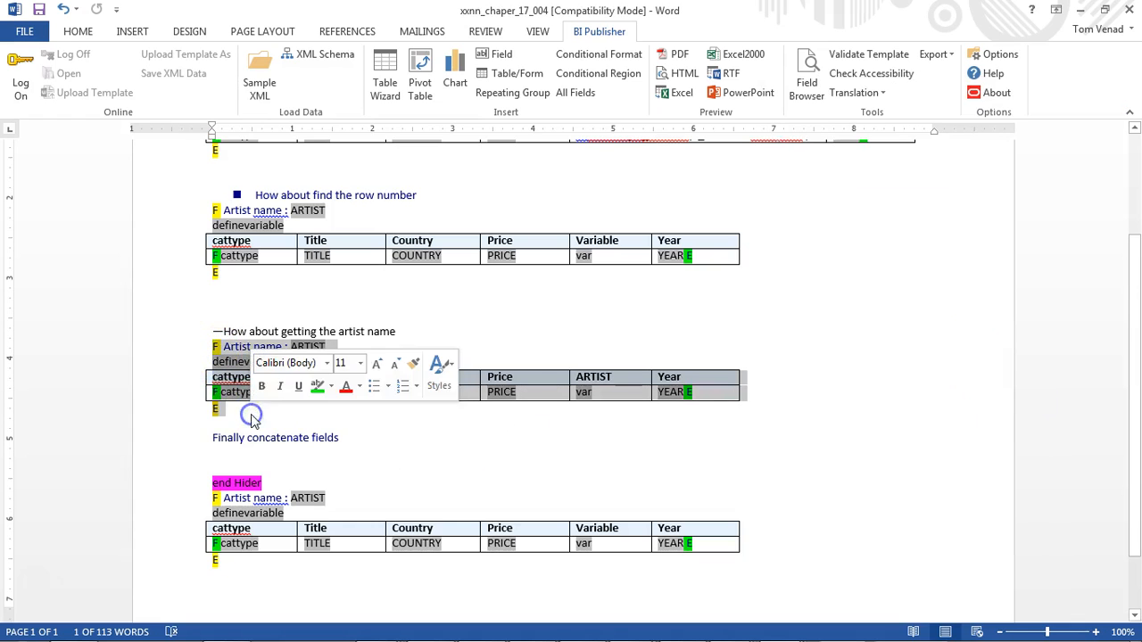
{"action": "scroll", "coordinate": [234, 428], "scroll_direction": "down", "scroll_amount": 2}
{"action": "left_click_drag", "start_coordinate": [201, 417], "coordinate": [230, 485]}
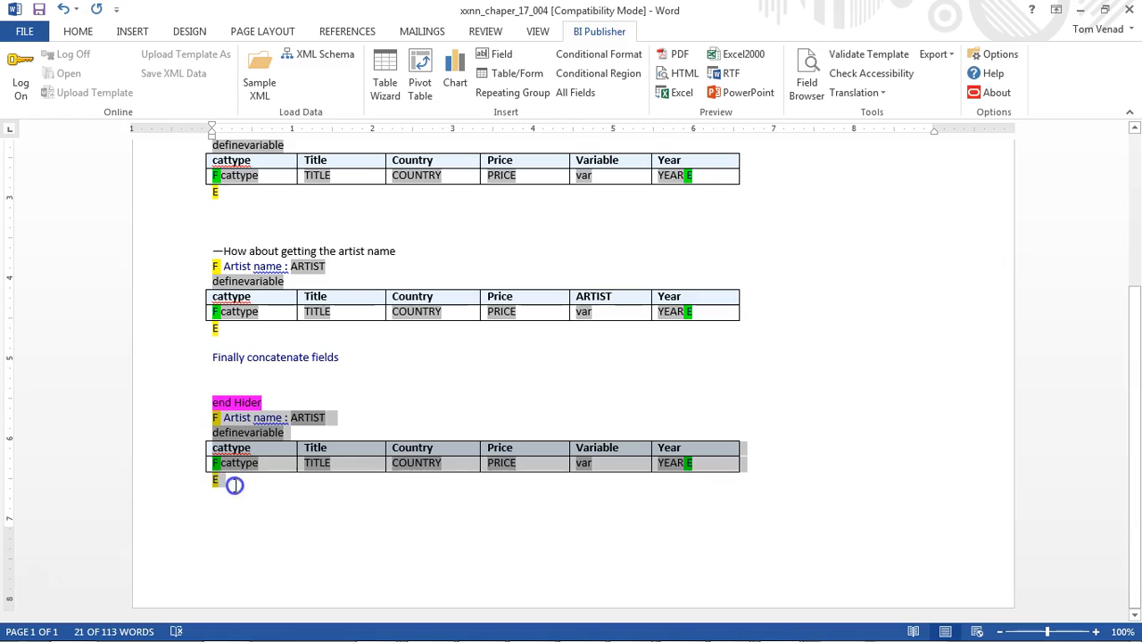
{"action": "key", "text": "Delete"}
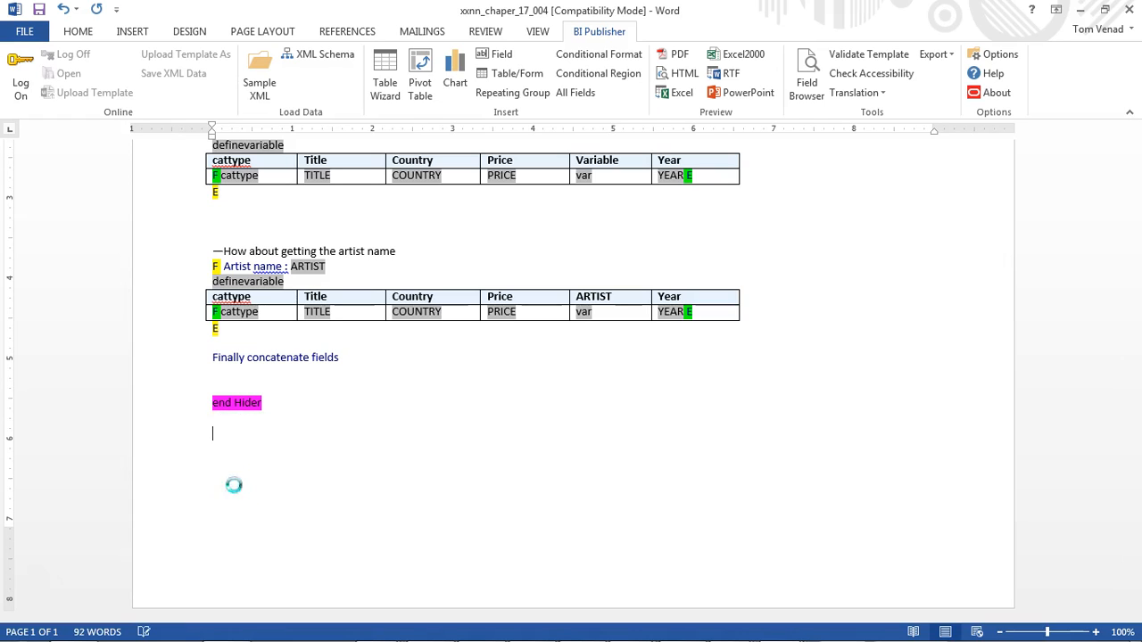
{"action": "key", "text": "ctrl+v"}
{"action": "left_click", "coordinate": [682, 55]}
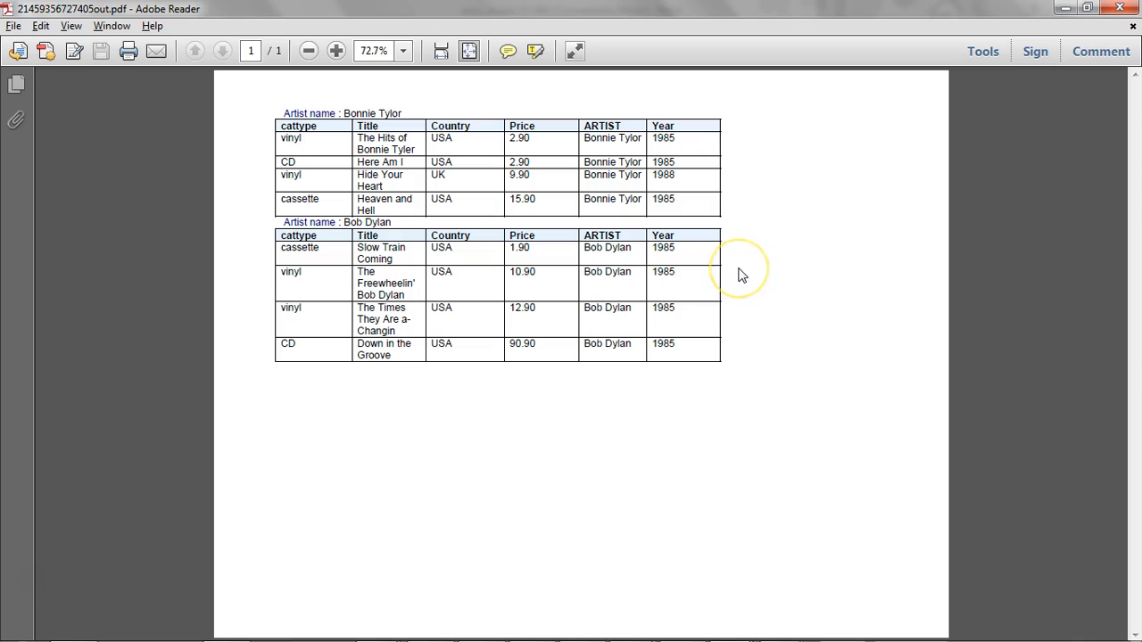
{"action": "key", "text": "alt+Tab"}
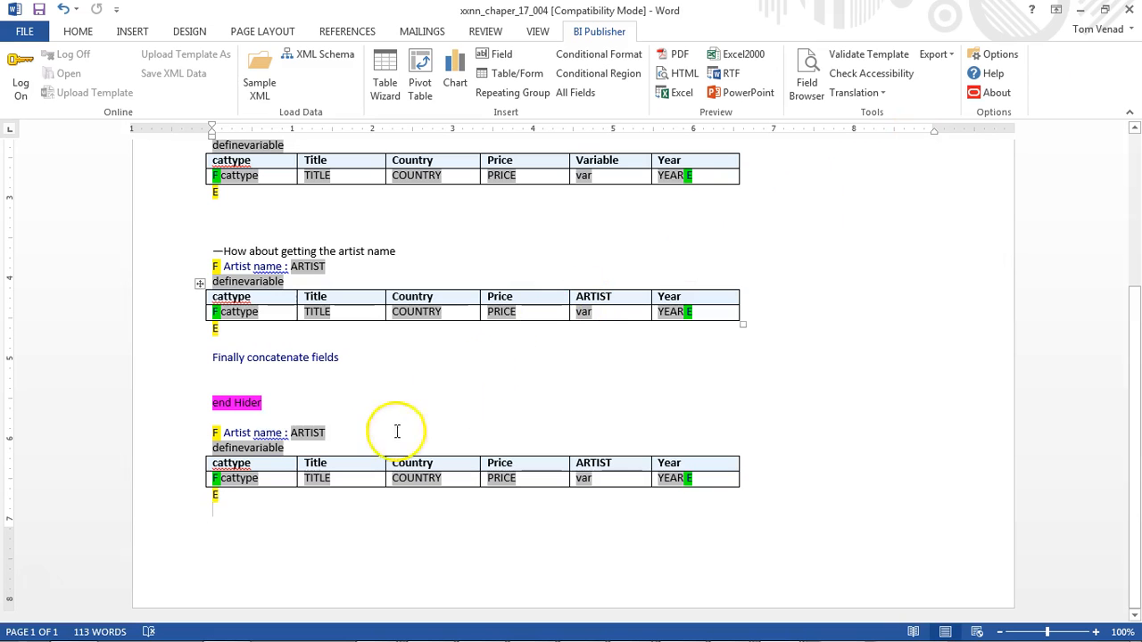
Switch to the PowerPoint slide show, review the Concatenate slide, advance to Final review and return to the Word template
{"action": "mouse_move", "coordinate": [633, 630]}
{"action": "key", "text": "alt"}
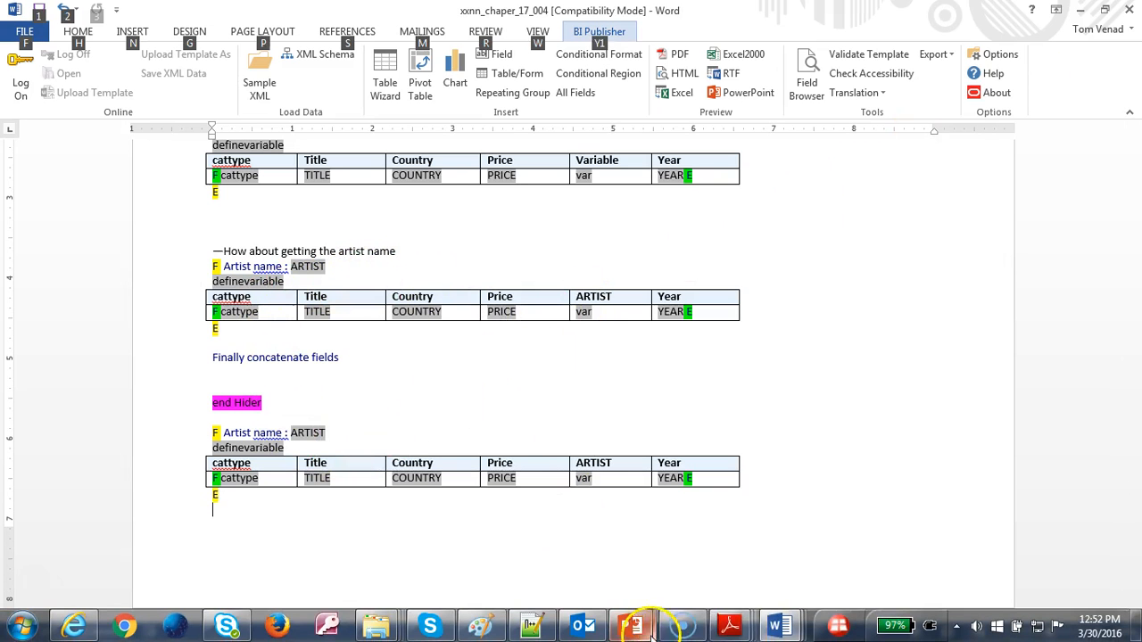
{"action": "left_click", "coordinate": [705, 584]}
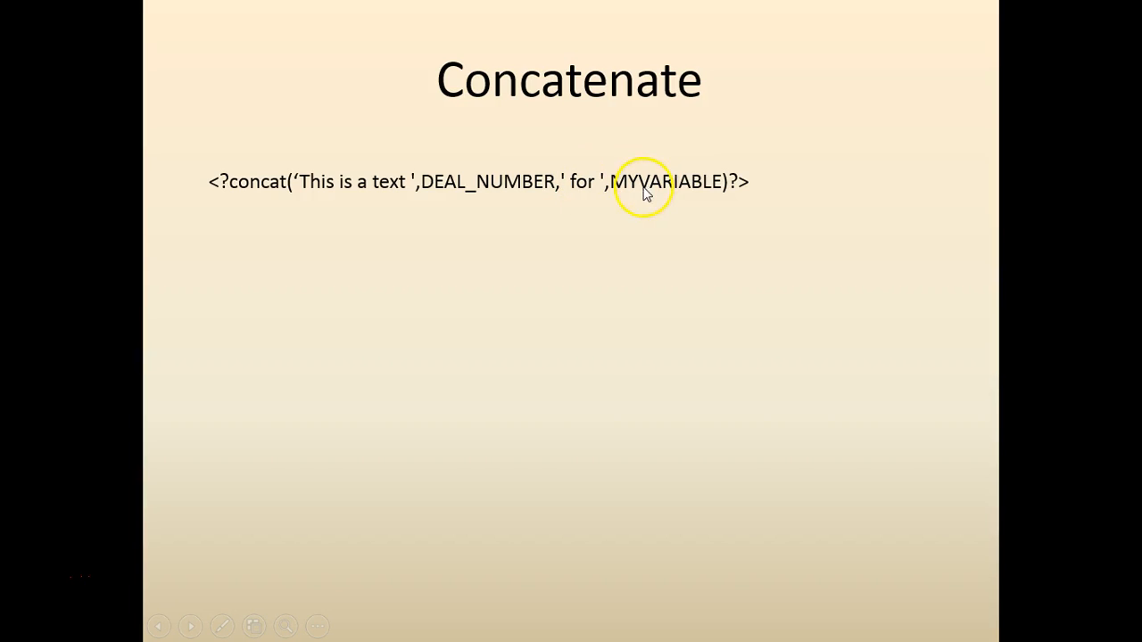
{"action": "left_click", "coordinate": [737, 239]}
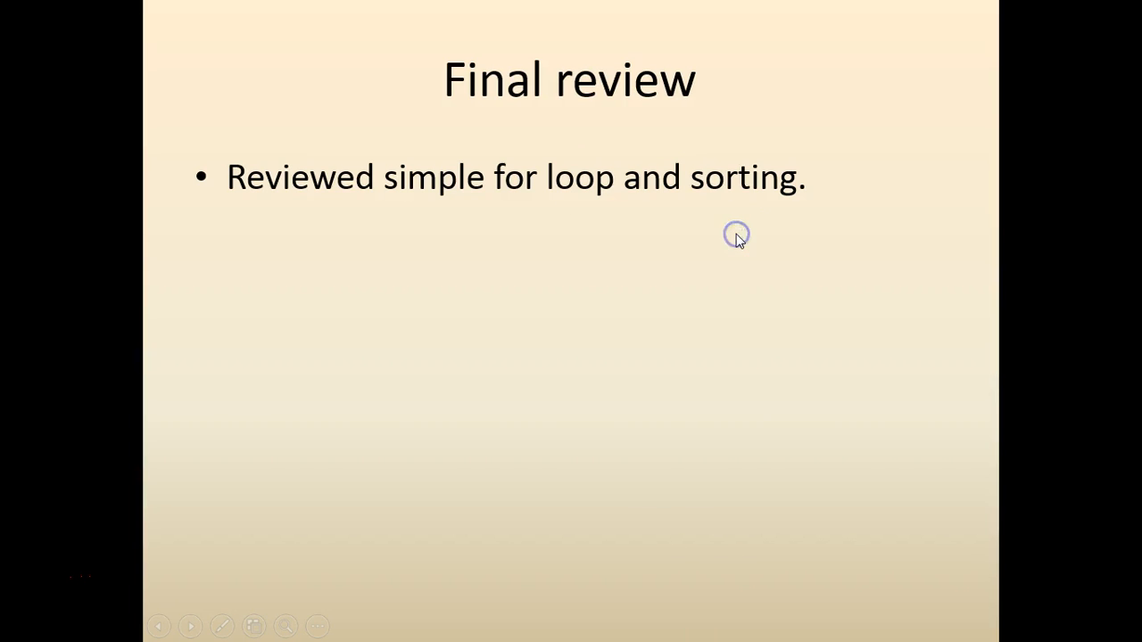
{"action": "key", "text": "alt+Tab"}
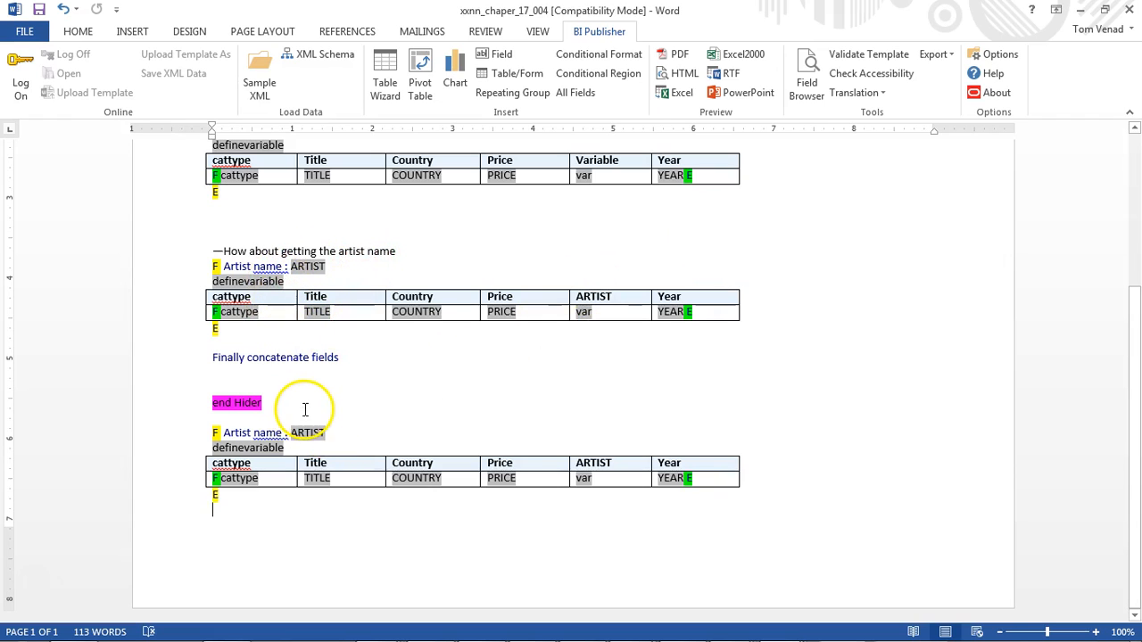
Paste the concatenate example content into the template, with the Concat year and title section below the end Hider line
{"action": "left_click", "coordinate": [277, 359]}
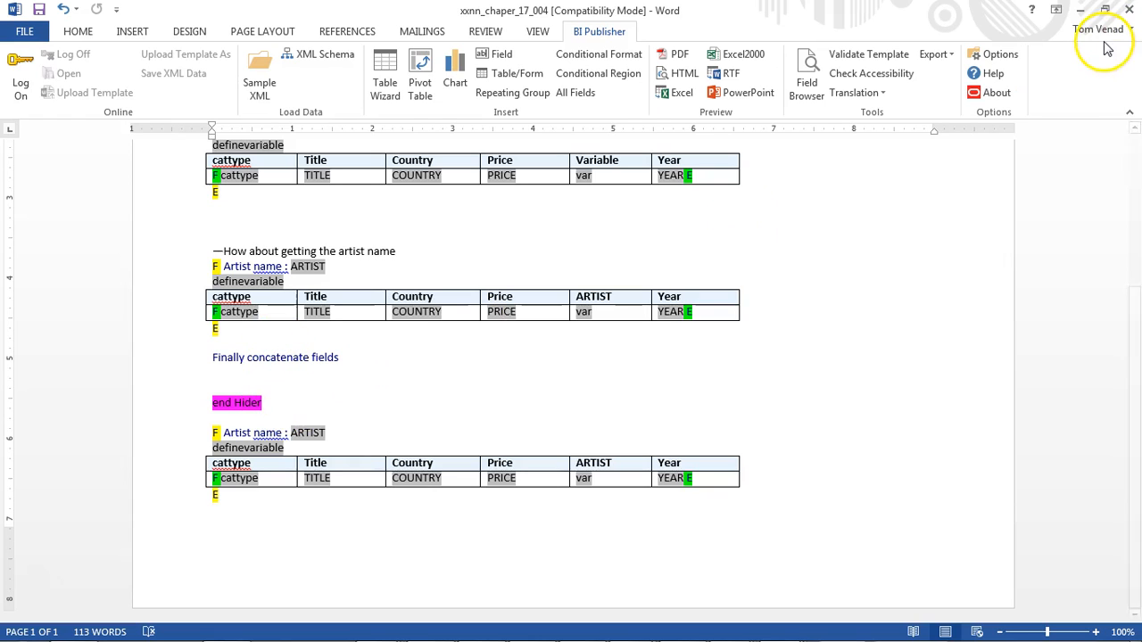
{"action": "key", "text": "ctrl+v"}
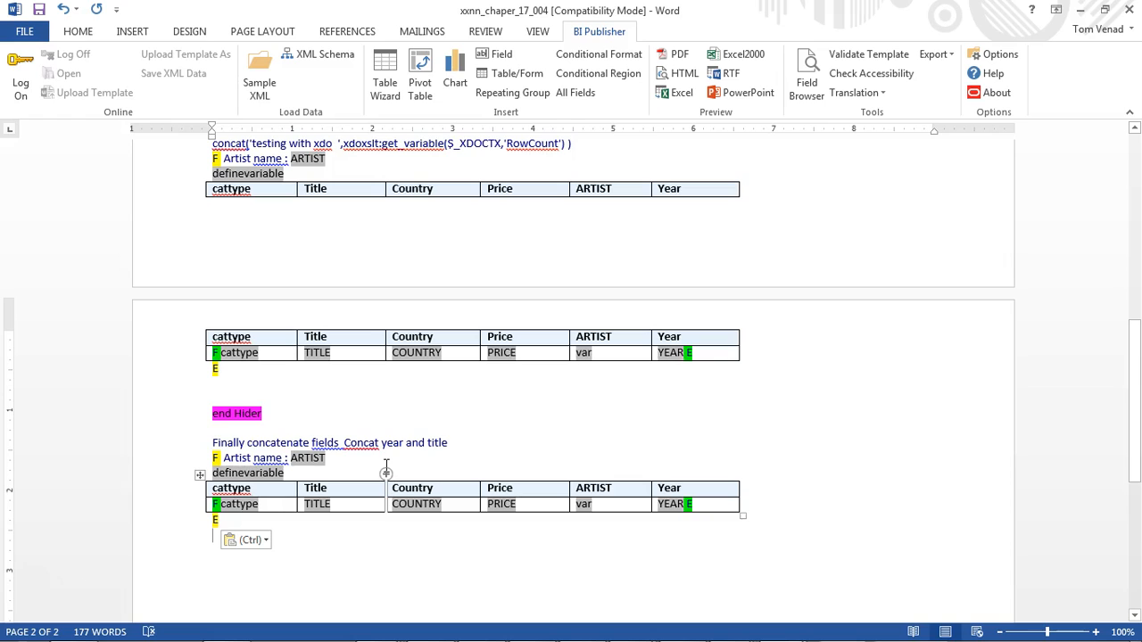
Inspect the code of the definevariable field in the Concat year and title example
{"action": "double_click", "coordinate": [254, 473]}
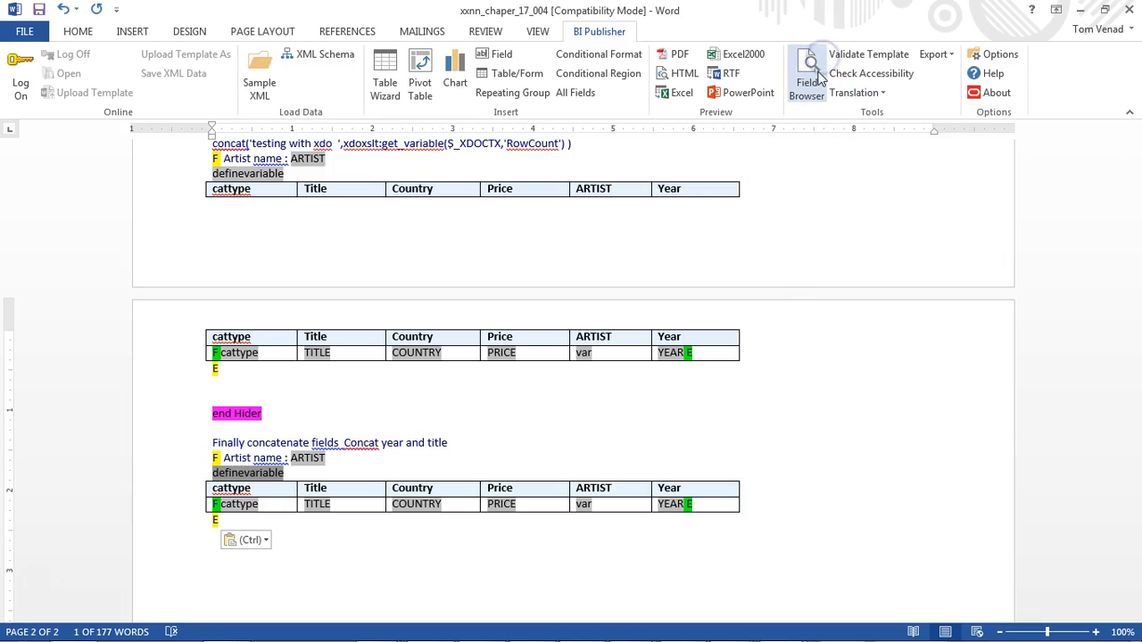
{"action": "left_click", "coordinate": [819, 79]}
{"action": "left_click", "coordinate": [1008, 174]}
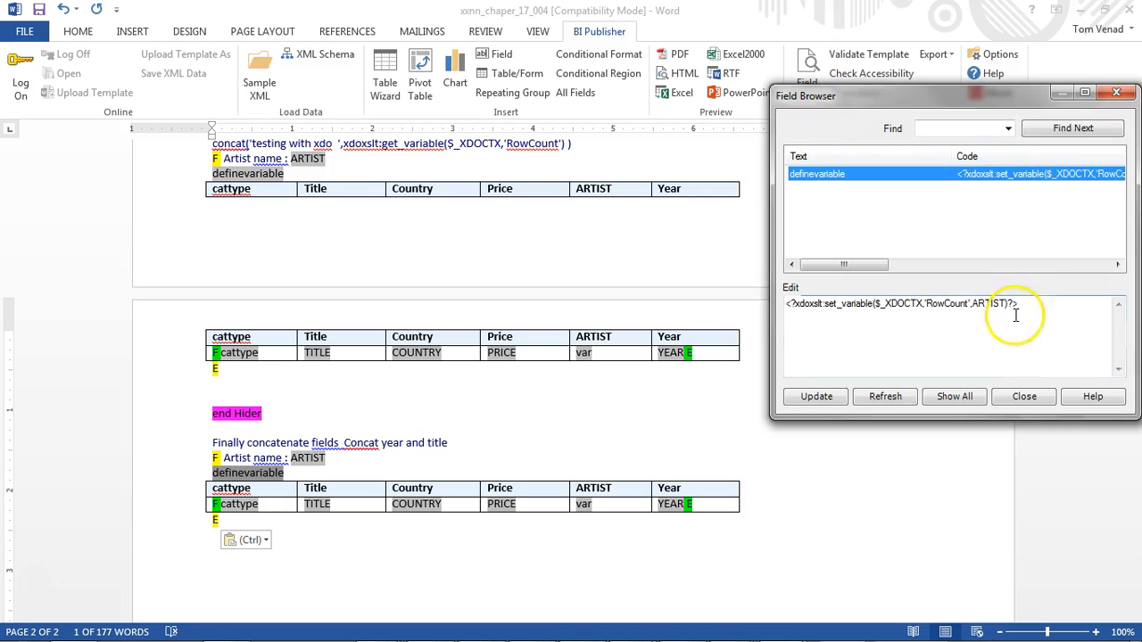
{"action": "left_click", "coordinate": [1024, 397]}
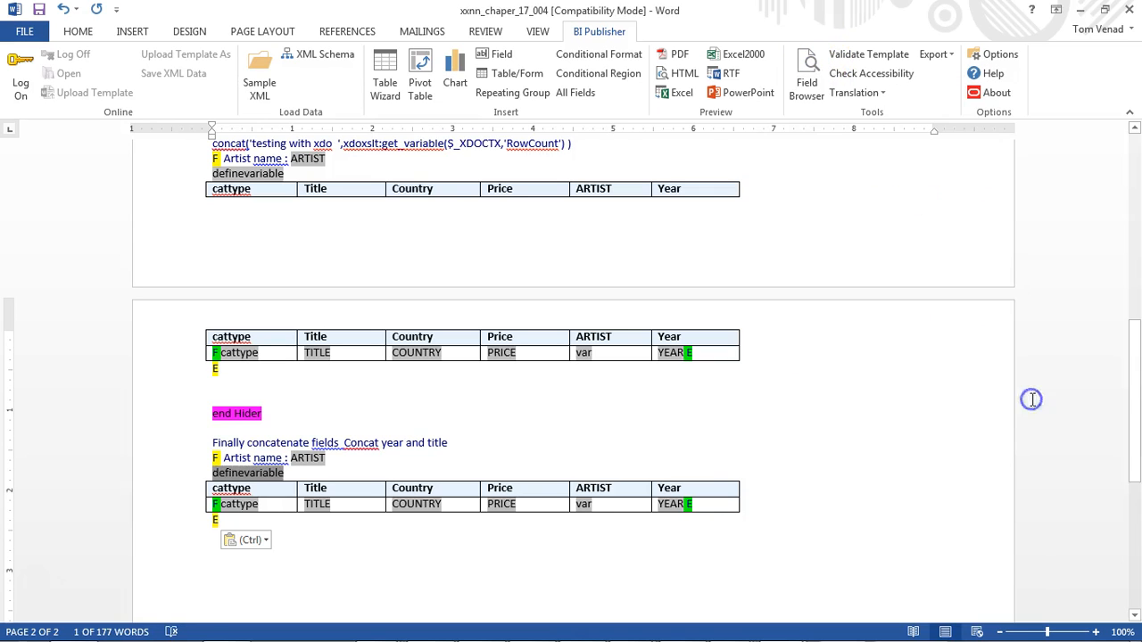
Inspect the code of the var field in the Concat year and title table and preview the template as a PDF
{"action": "left_click", "coordinate": [582, 505]}
{"action": "left_click", "coordinate": [810, 89]}
{"action": "left_click", "coordinate": [1008, 174]}
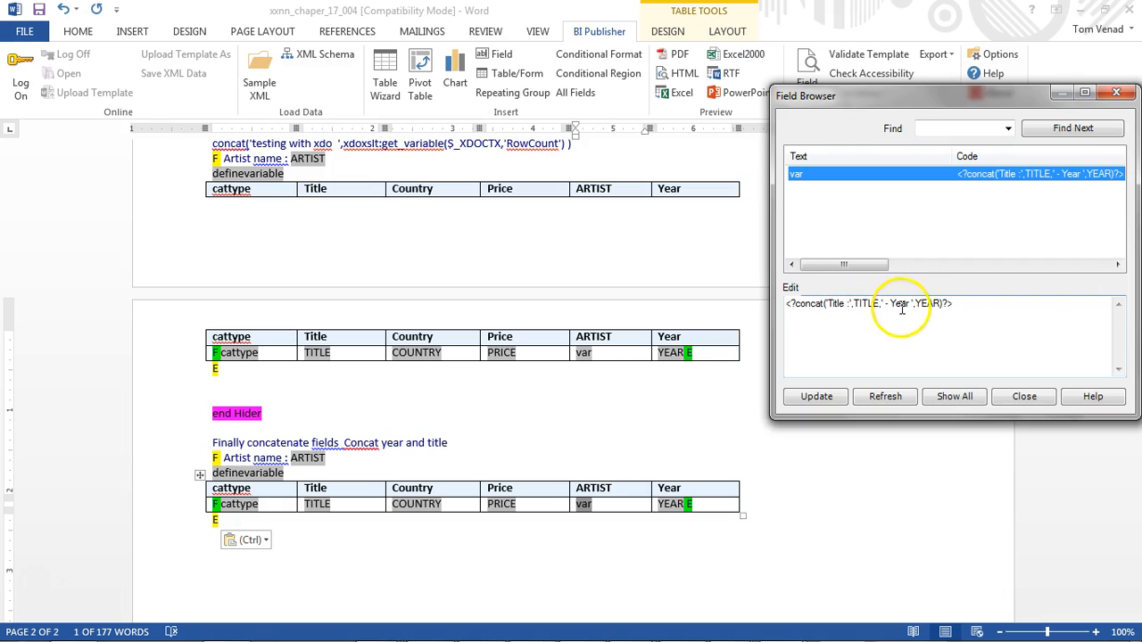
{"action": "left_click", "coordinate": [1024, 397]}
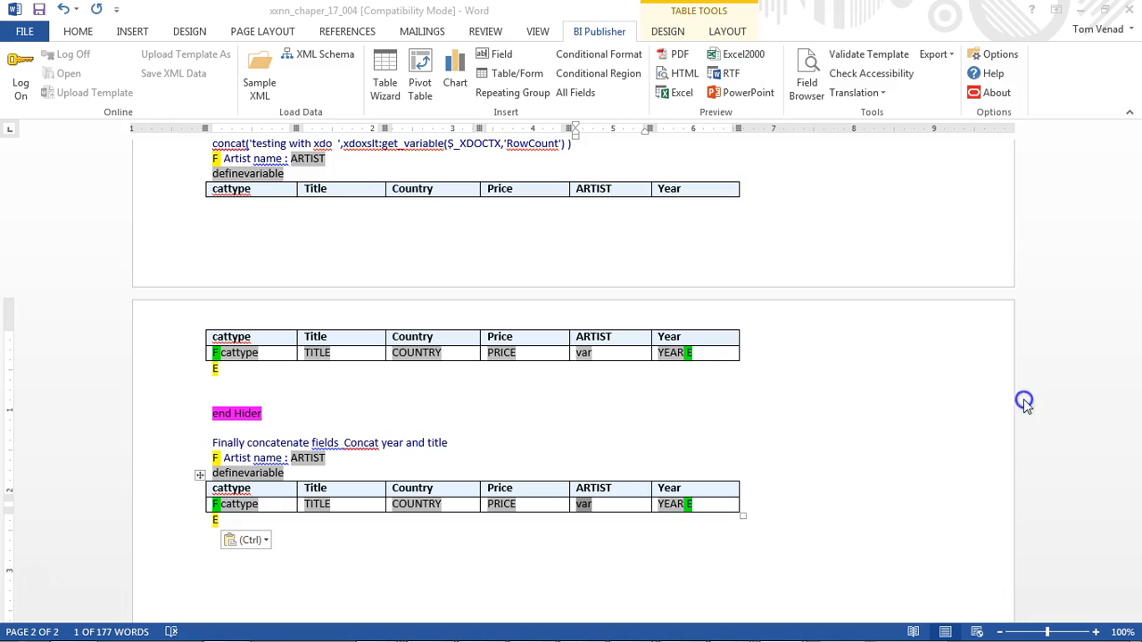
{"action": "left_click", "coordinate": [676, 54]}
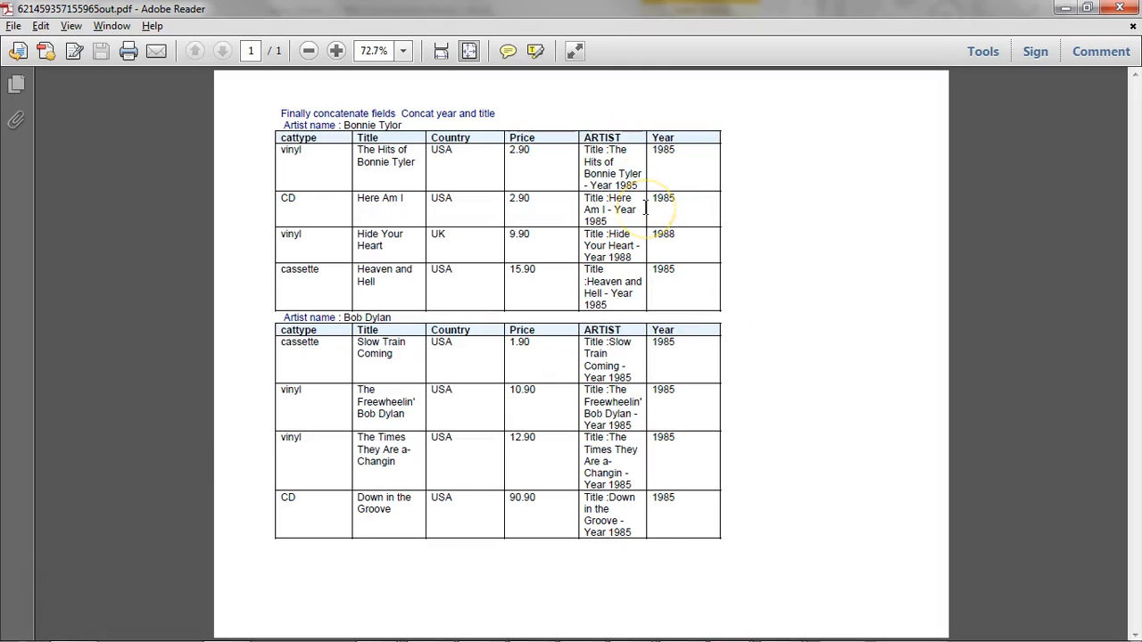
{"action": "key", "text": "alt+Tab"}
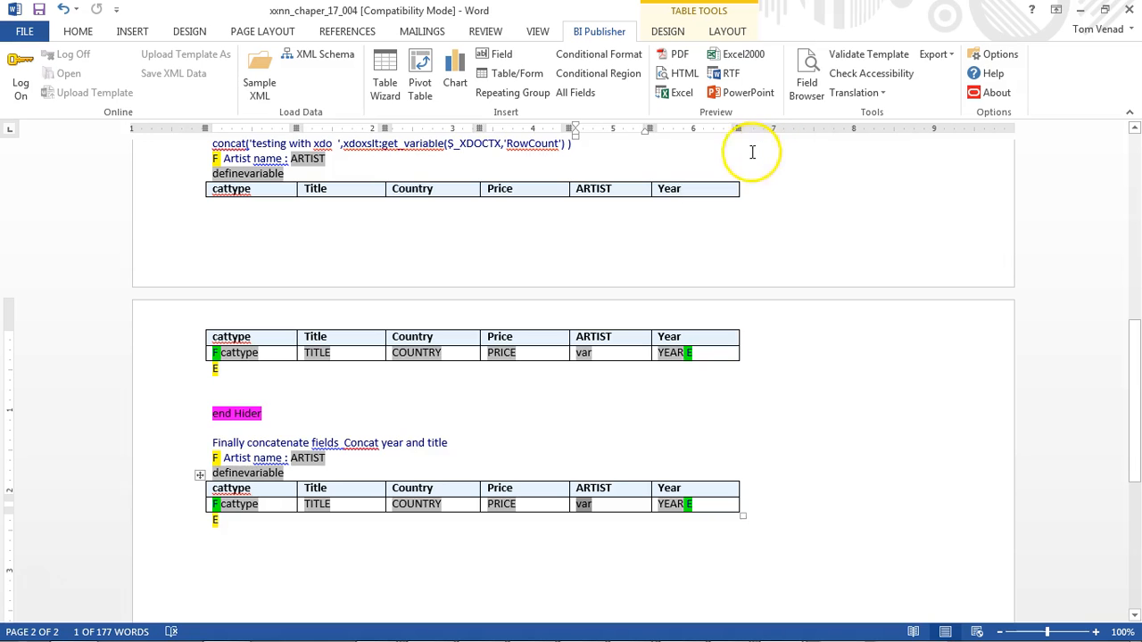
Replace the Concat year and title example below the end Hider line with a copy of the CONCATINATE WITH XDO example
{"action": "left_click_drag", "start_coordinate": [207, 438], "coordinate": [257, 531]}
{"action": "key", "text": "Delete"}
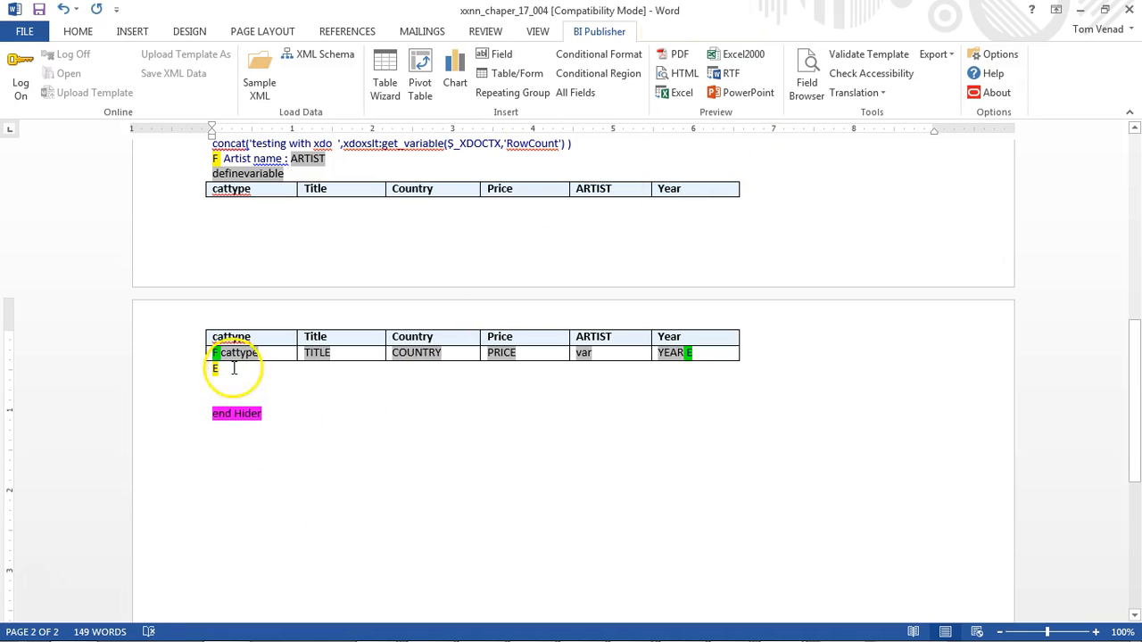
{"action": "scroll", "coordinate": [219, 348], "scroll_direction": "up", "scroll_amount": 1}
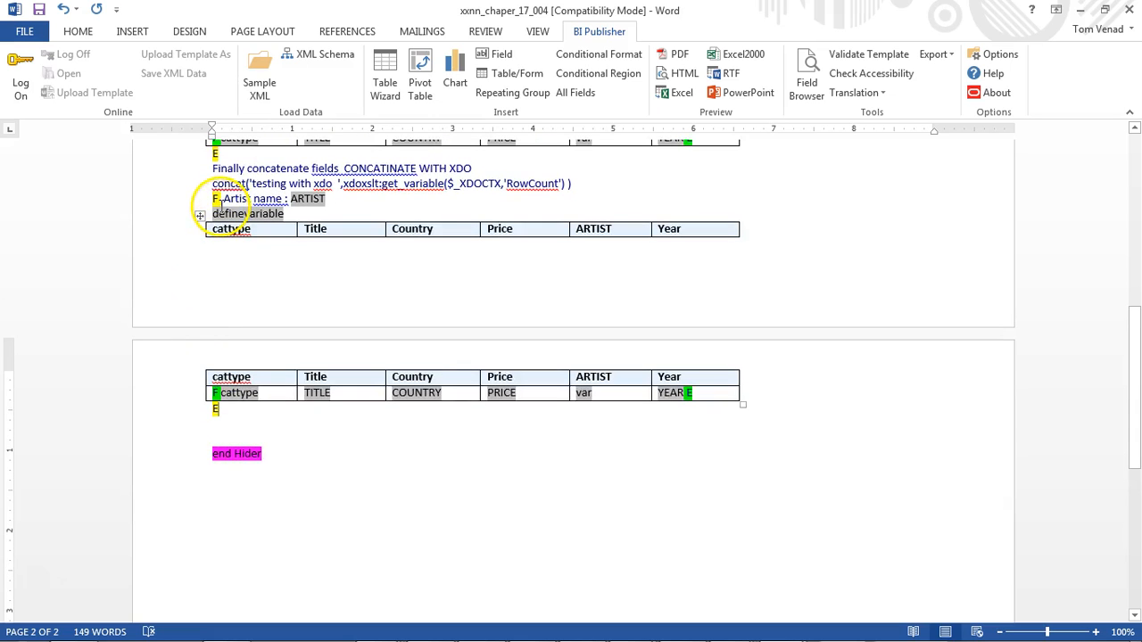
{"action": "left_click", "coordinate": [213, 169], "text": "shift"}
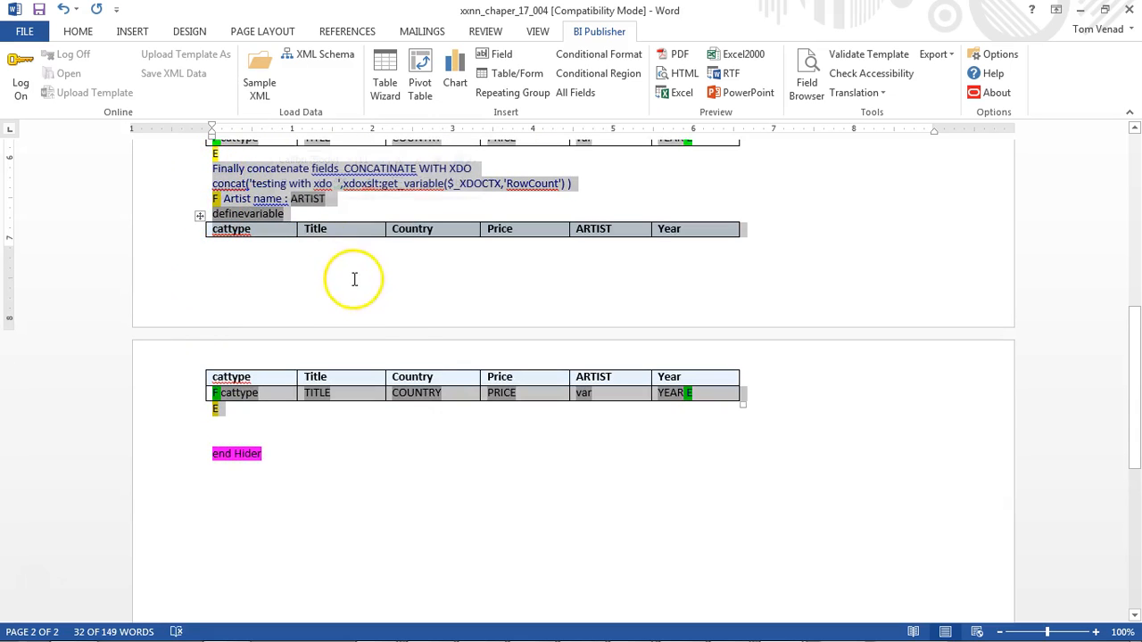
{"action": "key", "text": "ctrl+c"}
{"action": "left_click", "coordinate": [306, 553]}
{"action": "key", "text": "ctrl+v"}
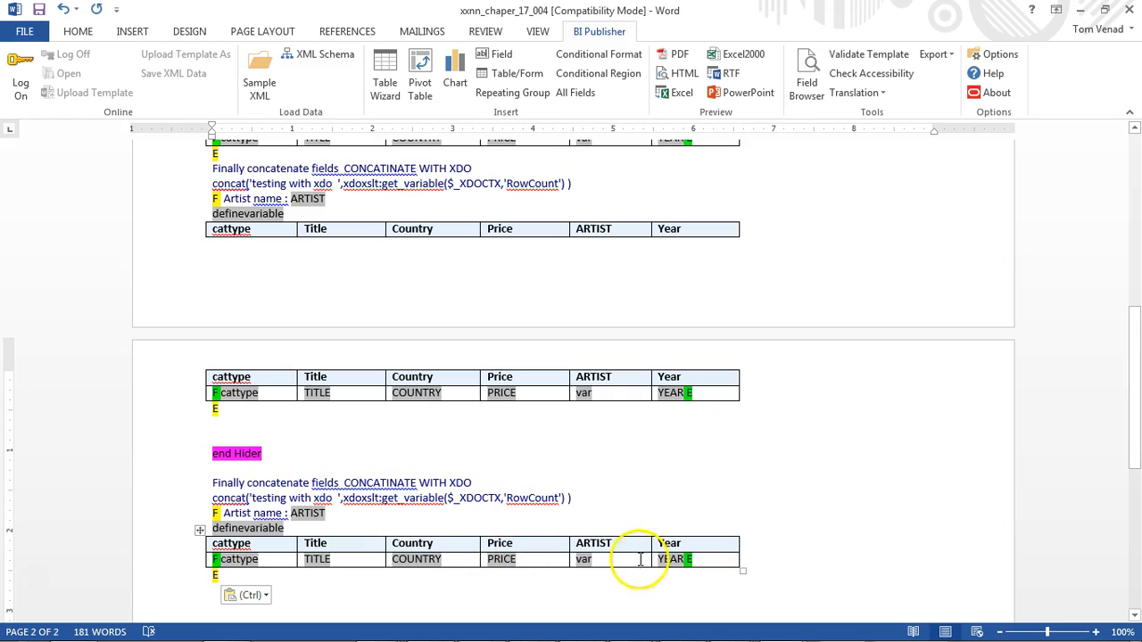
Inspect the code of the var field in the copied CONCATINATE WITH XDO table
{"action": "left_click", "coordinate": [572, 559]}
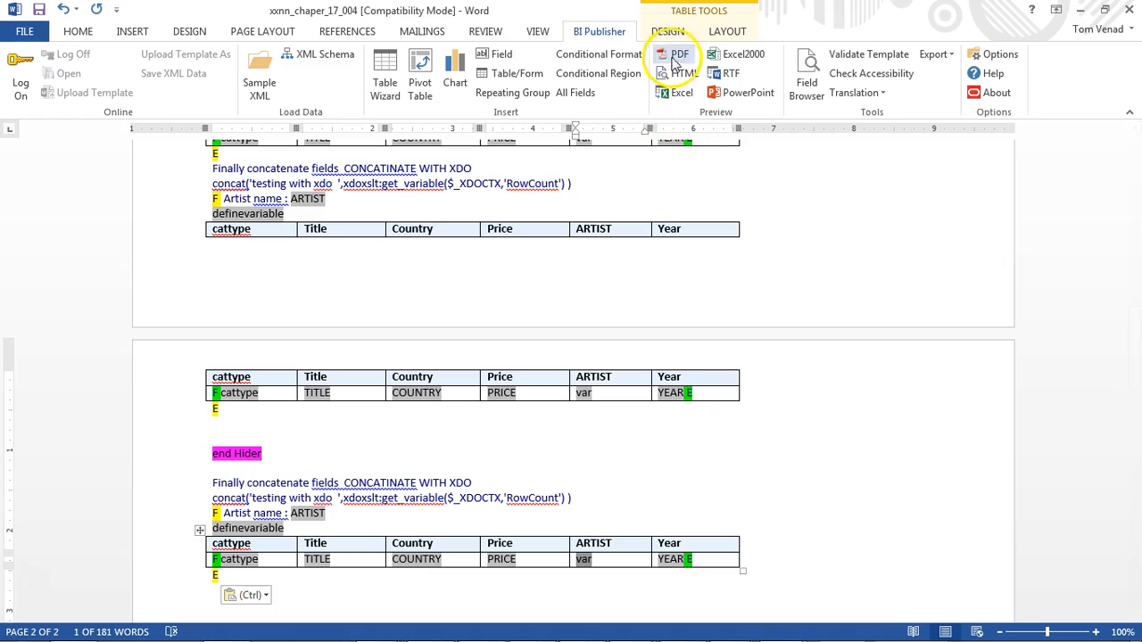
{"action": "left_click", "coordinate": [809, 72]}
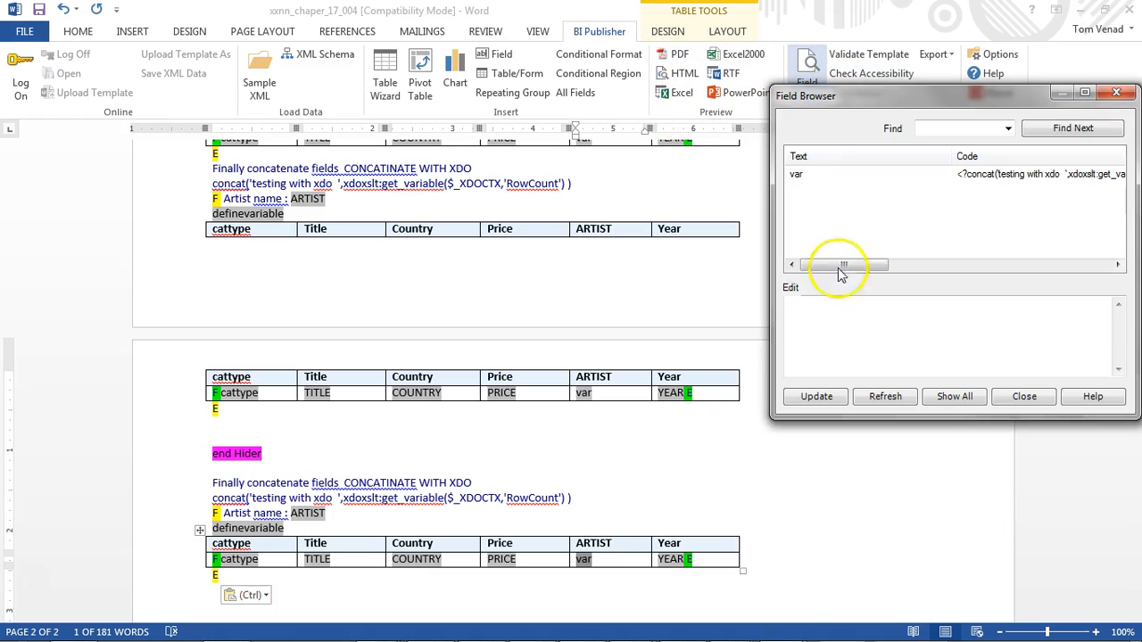
{"action": "left_click", "coordinate": [1044, 177]}
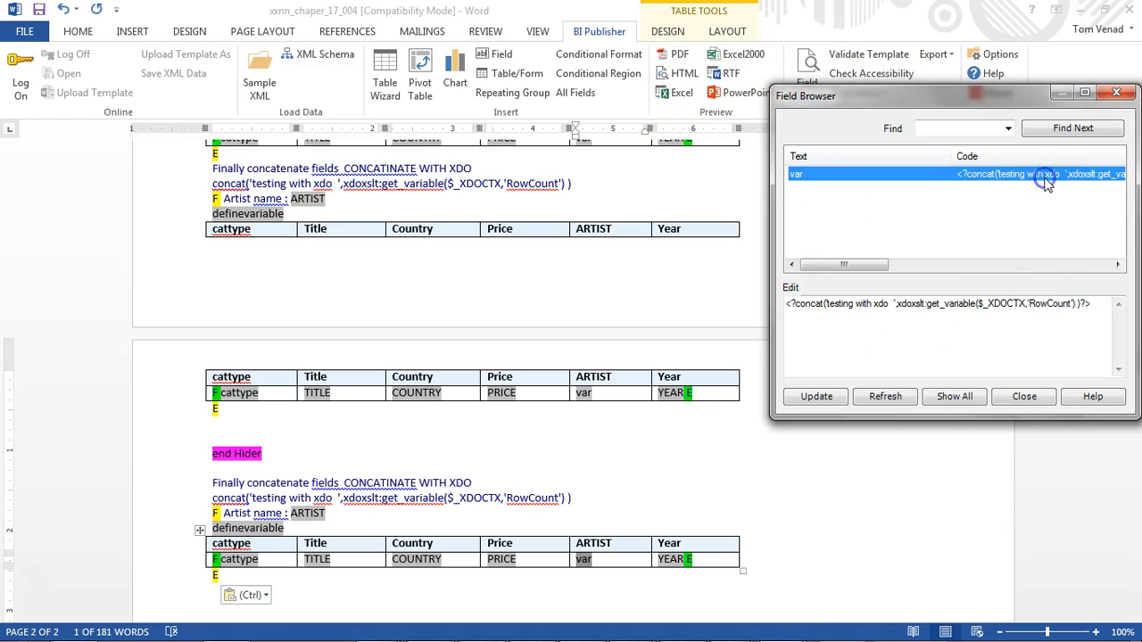
{"action": "left_click", "coordinate": [1027, 397]}
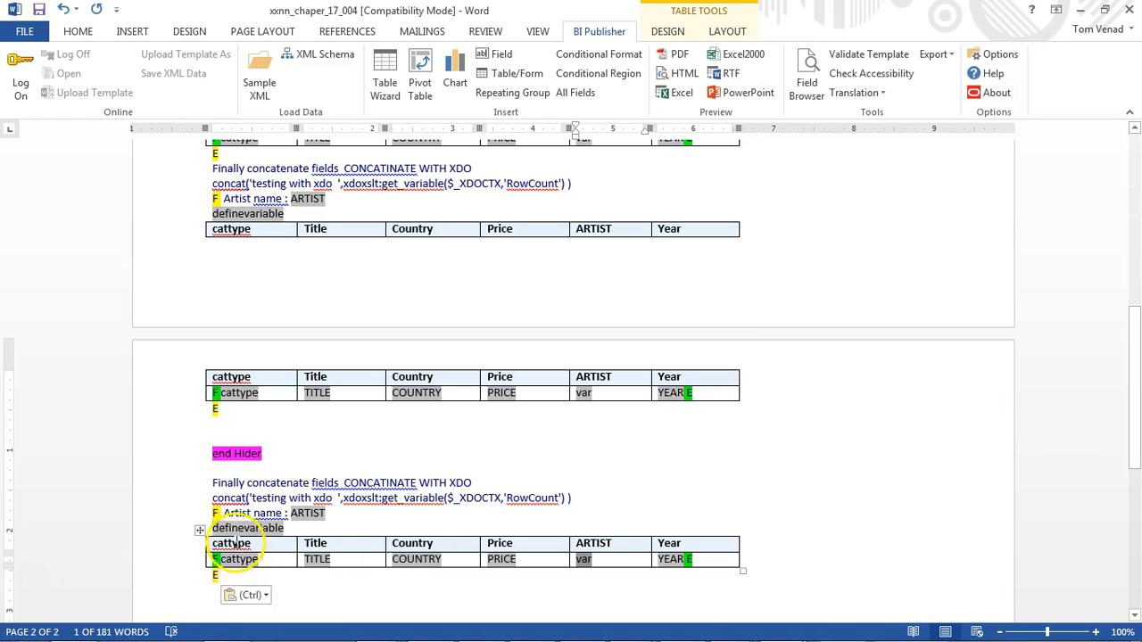
Inspect the code of the definevariable field in the copied CONCATINATE WITH XDO example and preview the template as a PDF
{"action": "left_click", "coordinate": [807, 72]}
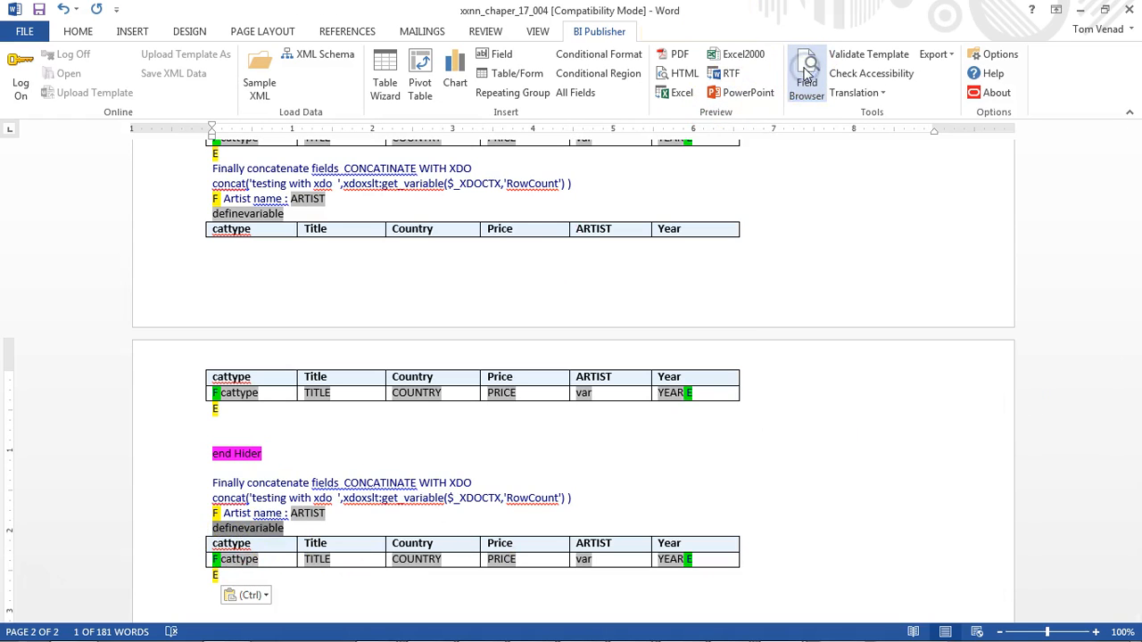
{"action": "left_click", "coordinate": [1020, 177]}
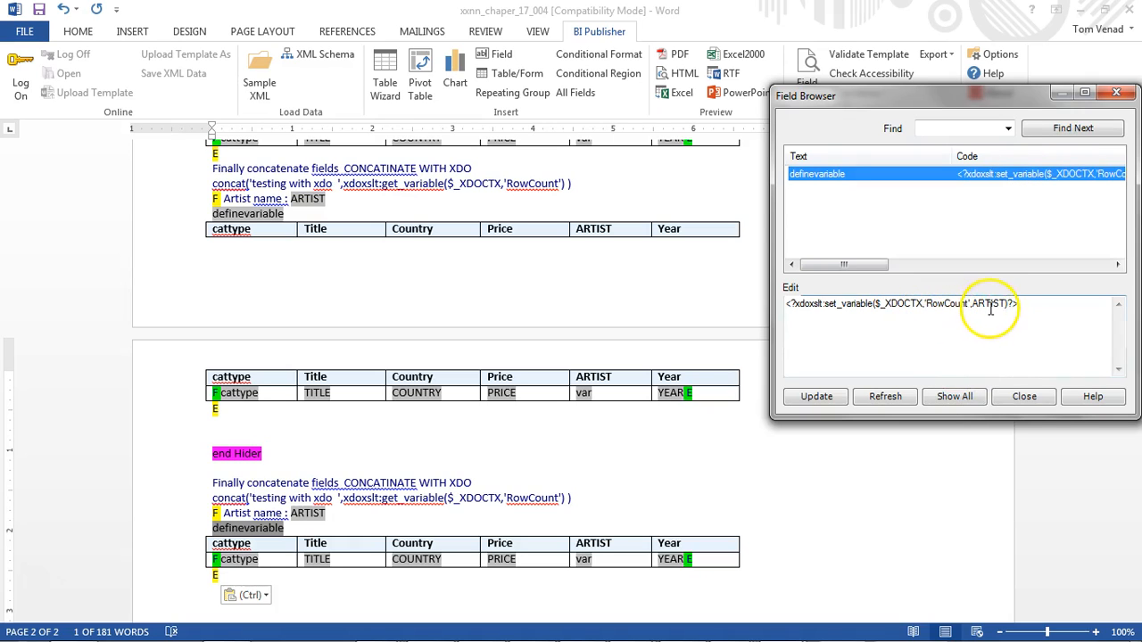
{"action": "left_click", "coordinate": [1024, 396]}
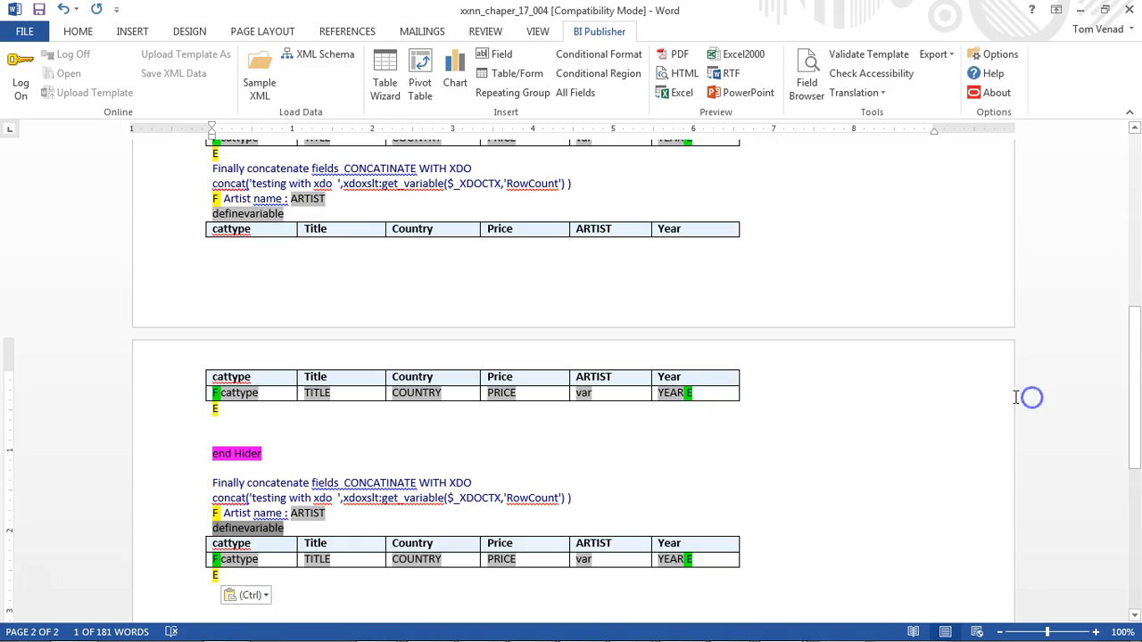
{"action": "left_click", "coordinate": [676, 58]}
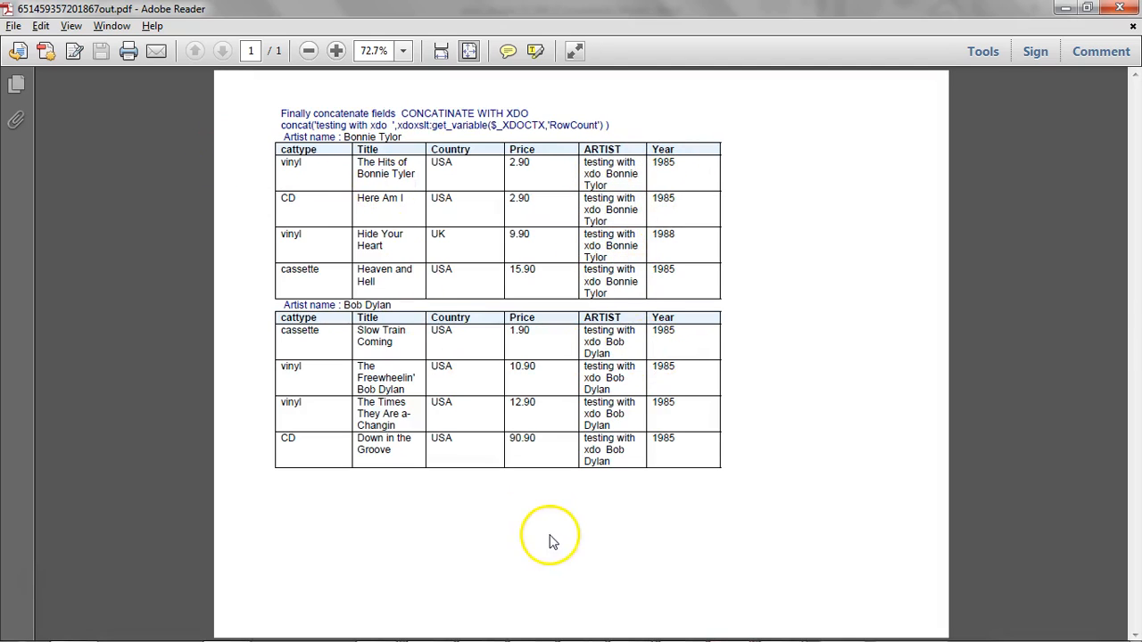
{"action": "key", "text": "alt+Tab"}
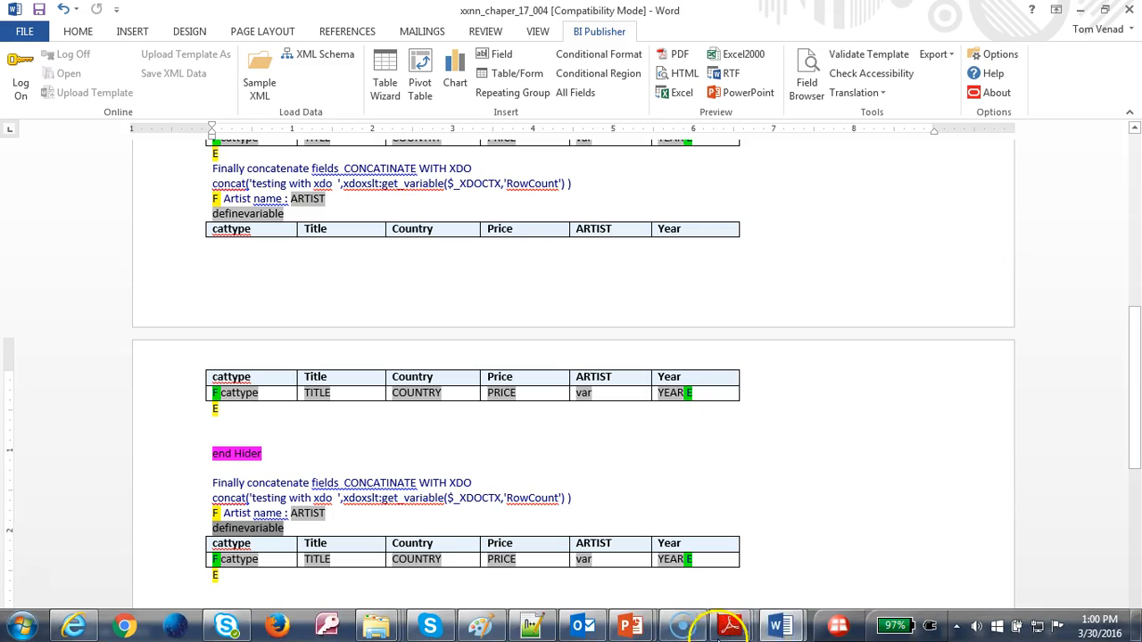
Switch to the PowerPoint slide show and advance from the Concatenate slide to the Final review slide
{"action": "mouse_move", "coordinate": [632, 624]}
{"action": "left_click", "coordinate": [733, 507]}
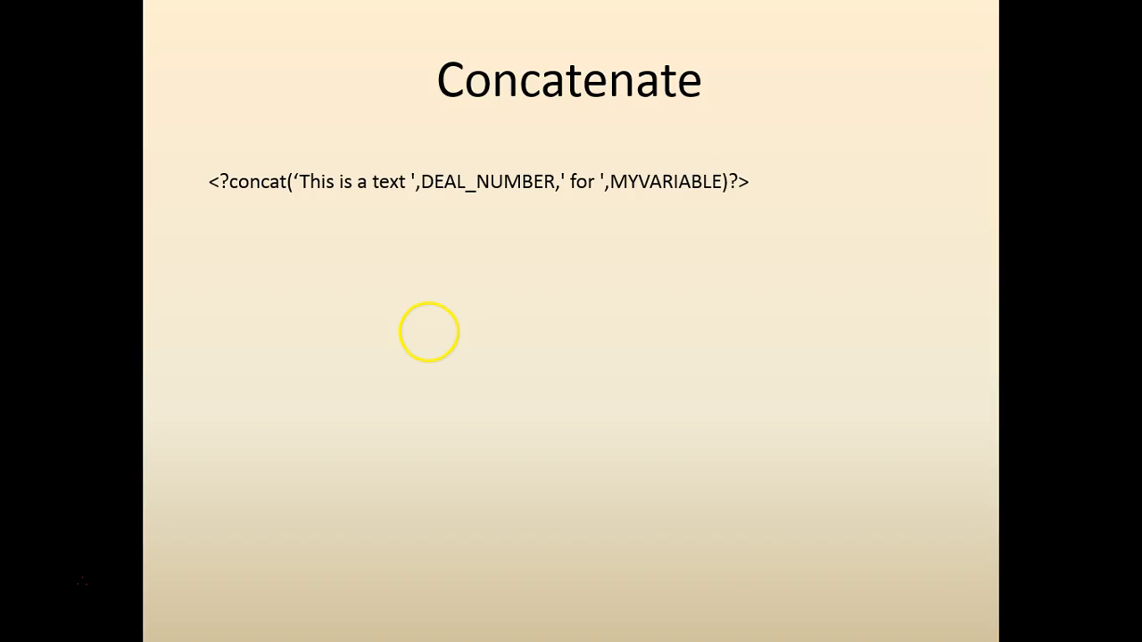
{"action": "key", "text": "Right"}
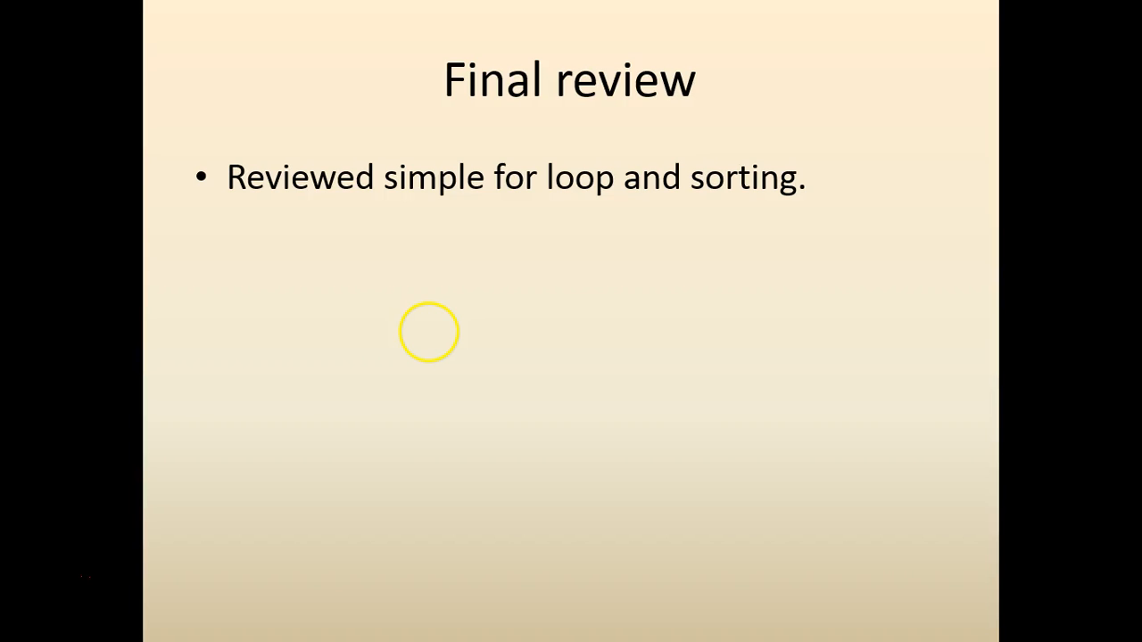